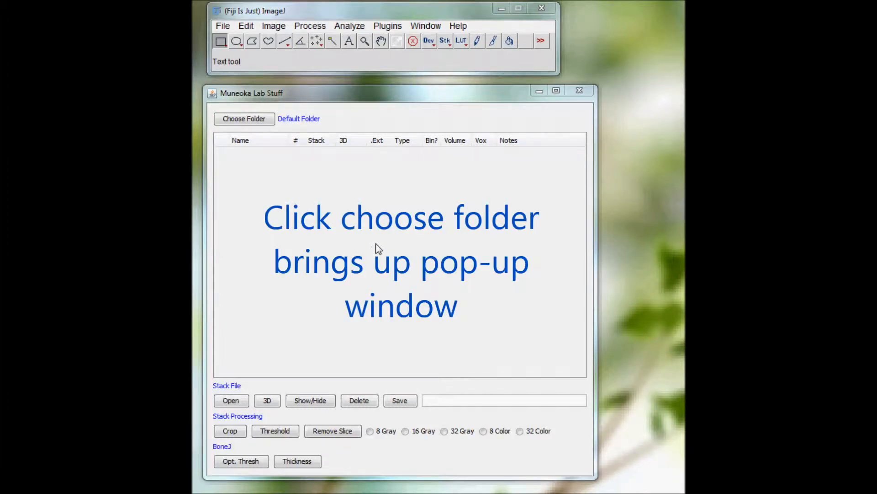
# Start choosing a folder and inspect the subfolders of 009 far left digit, returning to Timeline for digits
pyautogui.click(249, 119)
pyautogui.moveTo(571, 155); pyautogui.dragTo(326, 176)
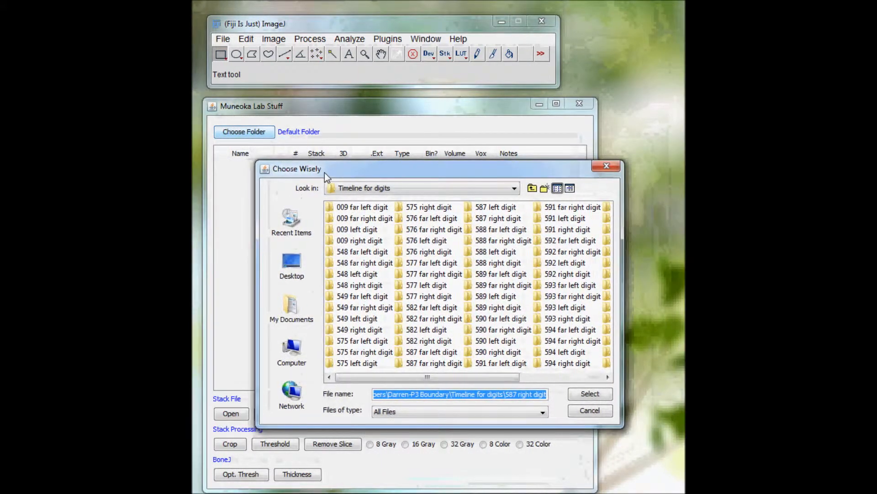
pyautogui.click(381, 208)
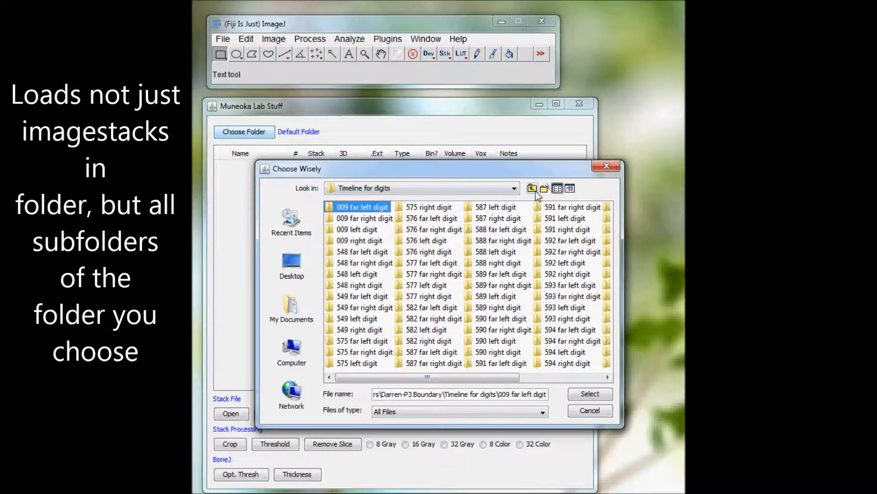
pyautogui.doubleClick(350, 209)
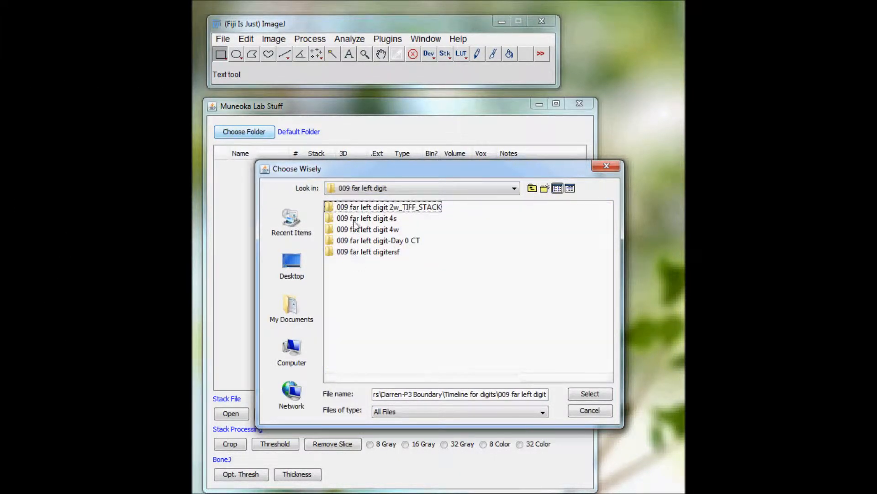
pyautogui.click(532, 188)
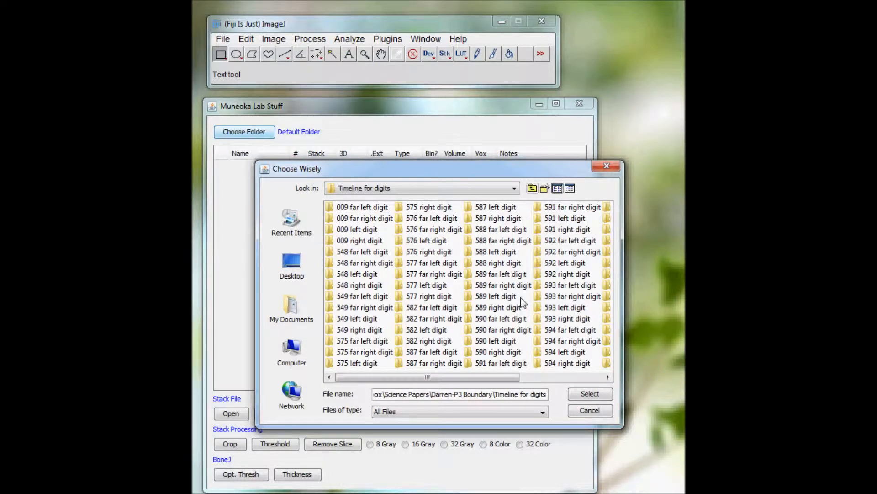
# Load the image stacks from the 587 right digit folder inside Timeline for digits
pyautogui.click(533, 188)
pyautogui.click(384, 242)
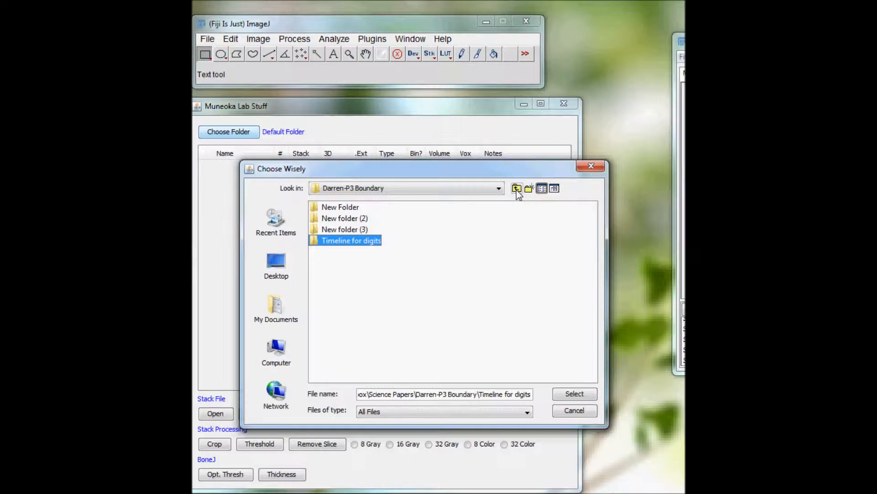
pyautogui.click(516, 190)
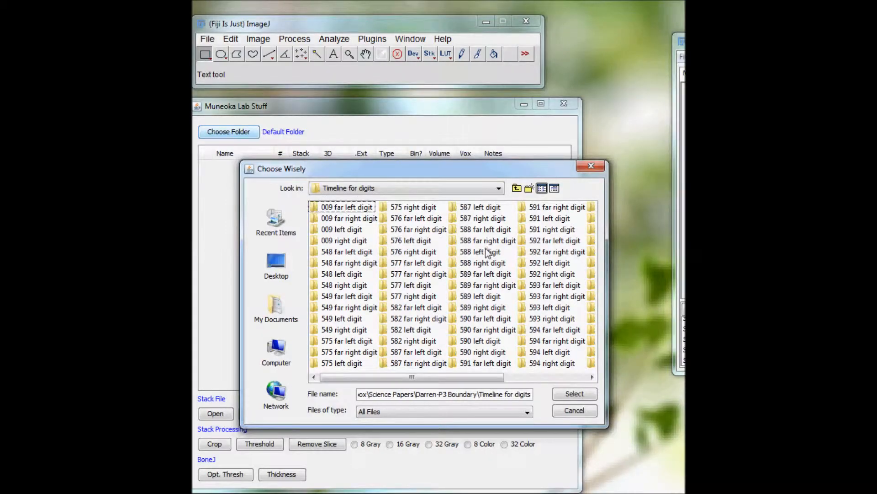
pyautogui.click(483, 218)
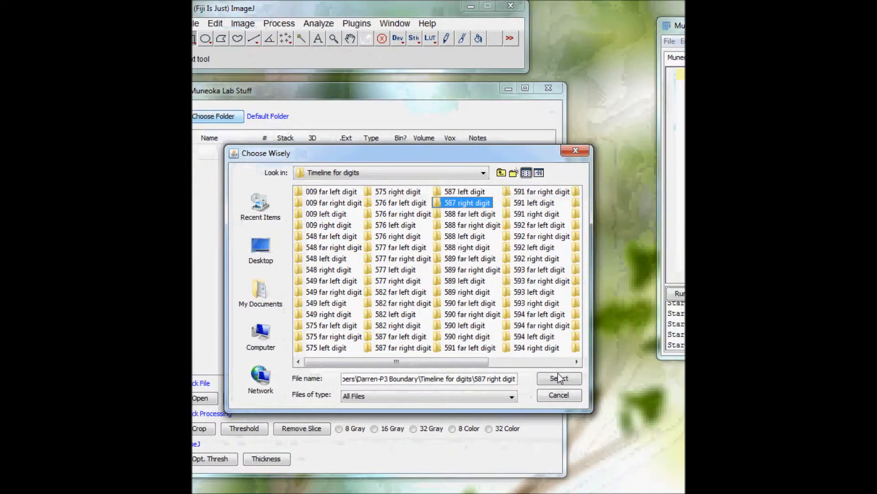
pyautogui.click(558, 375)
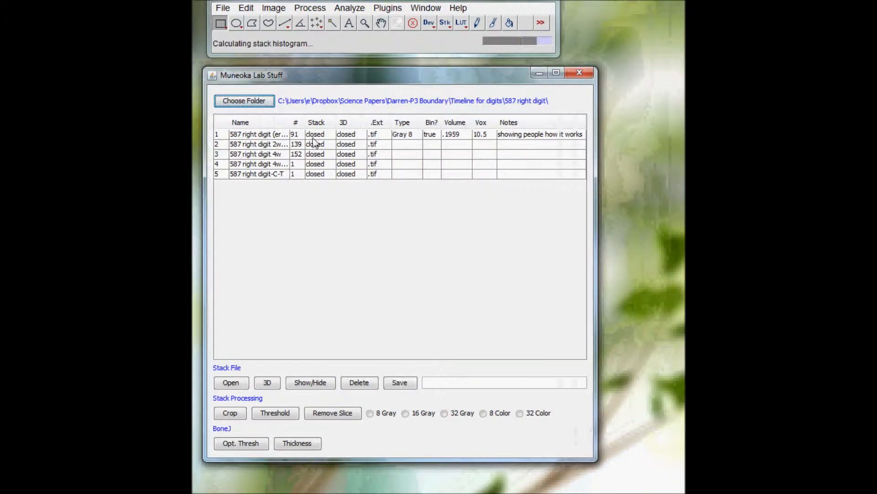
# Widen the Name column and rename the first image stack as 587 right digit-here
pyautogui.moveTo(290, 122); pyautogui.dragTo(335, 122)
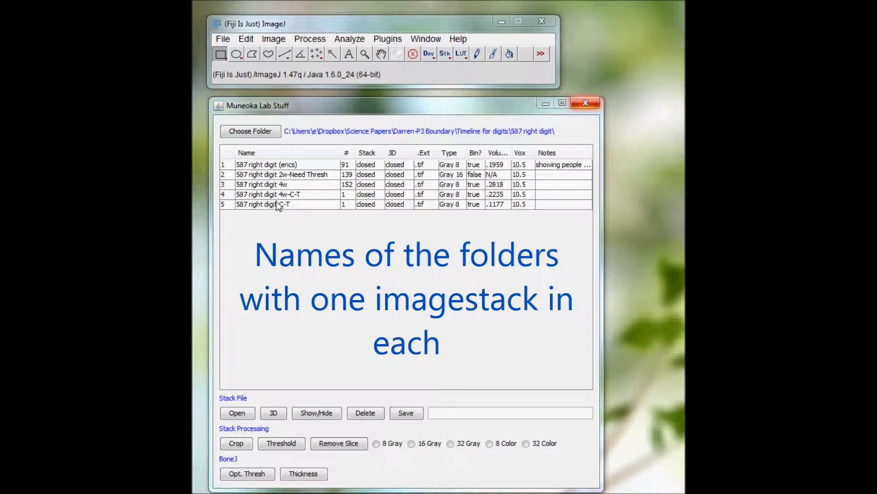
pyautogui.click(310, 167)
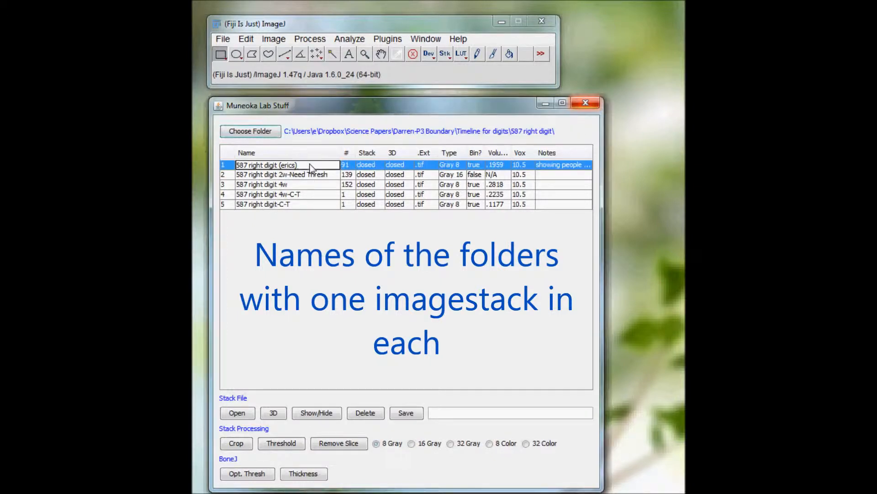
pyautogui.press('BackSpace')
pyautogui.press('BackSpace')
pyautogui.press('BackSpace')
pyautogui.press('BackSpace')
pyautogui.press('BackSpace')
pyautogui.press('BackSpace')
pyautogui.press('BackSpace')
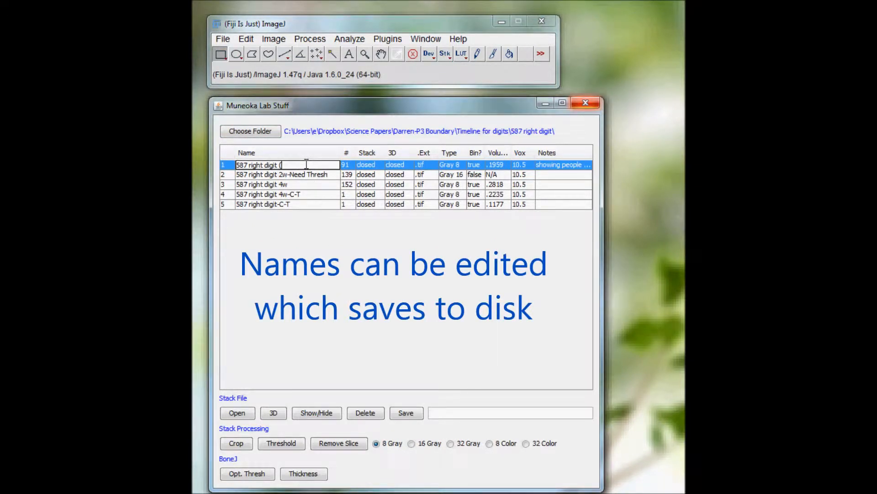
pyautogui.write('-here')
pyautogui.press('Return')
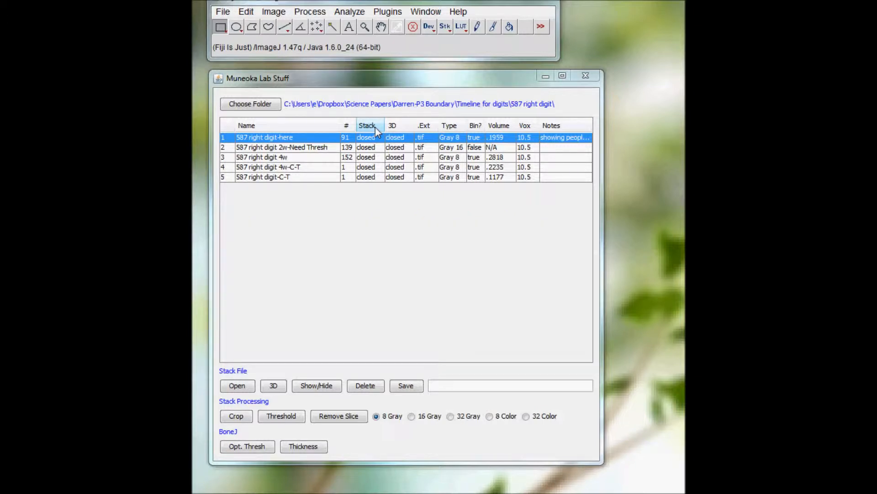
# Examine the stack and 3D open status of the listed image stacks
pyautogui.click(370, 158)
pyautogui.click(373, 139)
pyautogui.click(373, 149)
pyautogui.click(372, 158)
pyautogui.click(374, 177)
pyautogui.click(374, 157)
pyautogui.click(374, 138)
pyautogui.click(374, 148)
pyautogui.click(373, 161)
pyautogui.click(378, 138)
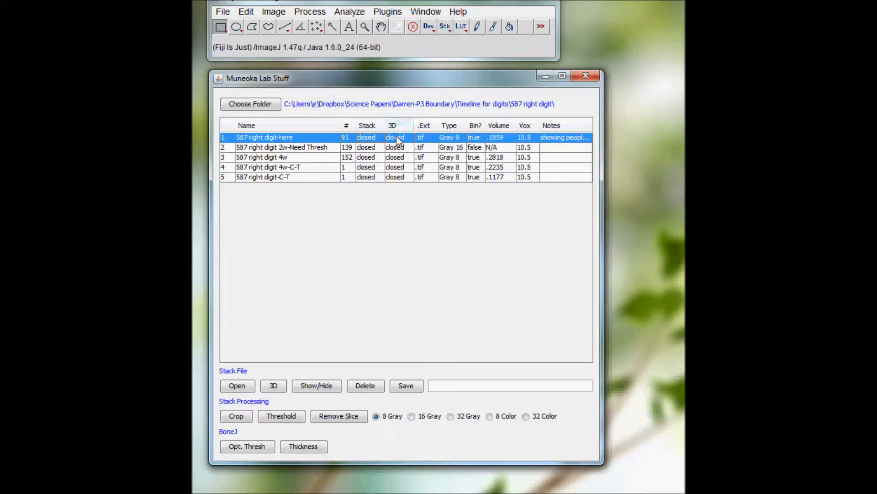
pyautogui.click(398, 147)
pyautogui.click(398, 138)
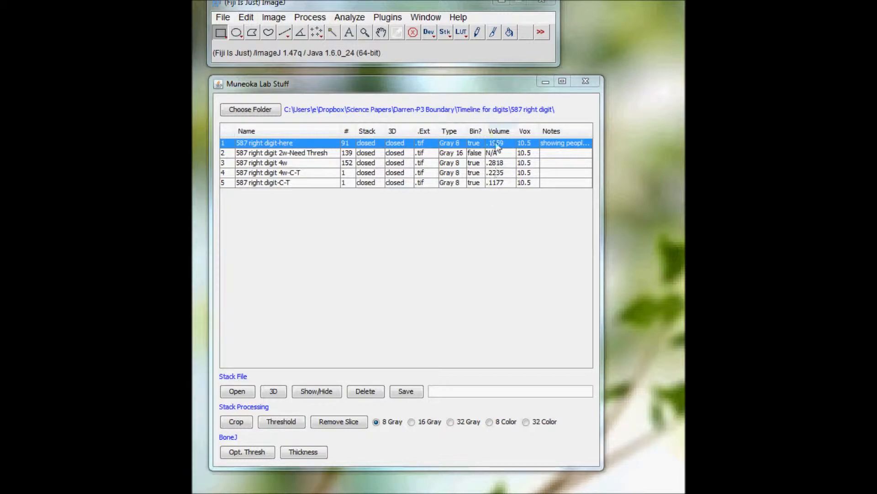
# Review the binary status, volume and voxel size of the listed image stacks
pyautogui.click(476, 164)
pyautogui.click(479, 172)
pyautogui.click(478, 154)
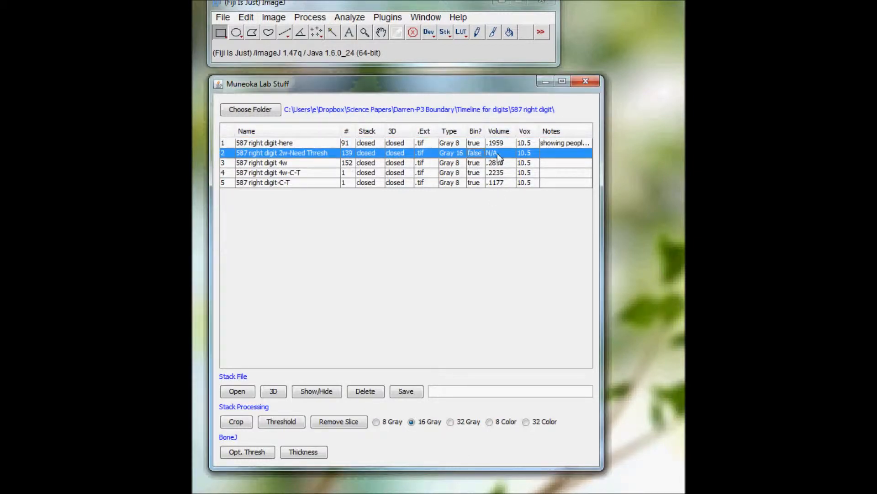
pyautogui.click(525, 143)
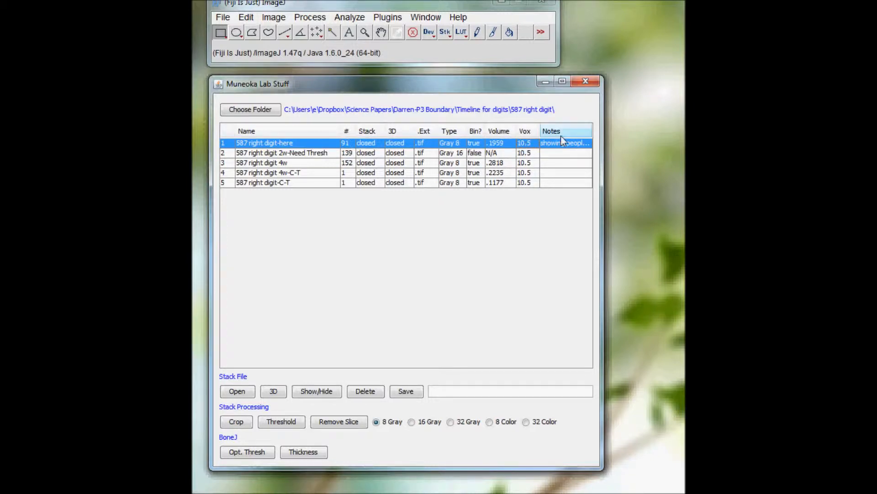
pyautogui.moveTo(530, 152); pyautogui.dragTo(533, 165)
pyautogui.click(533, 150)
pyautogui.click(532, 143)
# Widen the stack list window and replace the note of 587 right digit-here with "yo"
pyautogui.moveTo(602, 151); pyautogui.dragTo(670, 150)
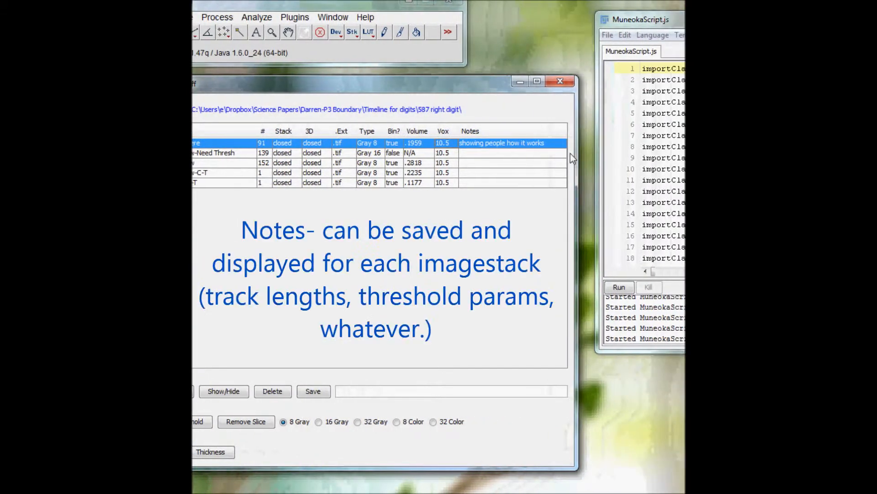
pyautogui.doubleClick(470, 143)
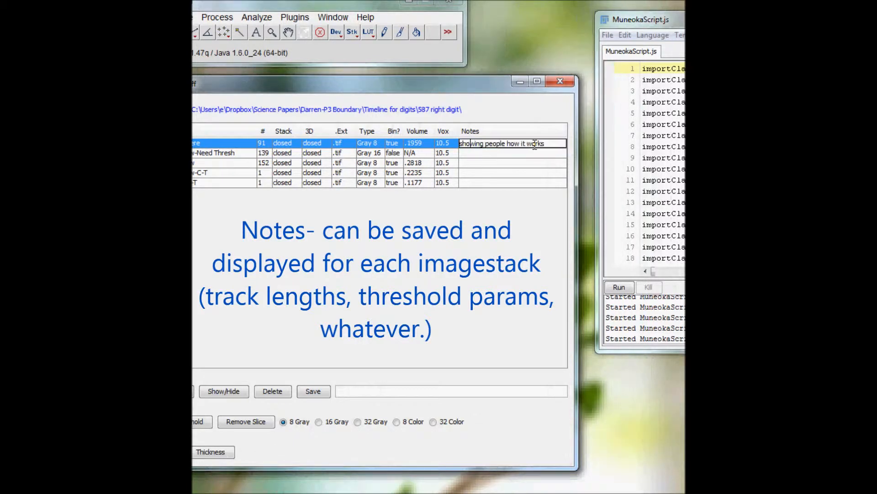
pyautogui.moveTo(548, 143); pyautogui.dragTo(441, 137)
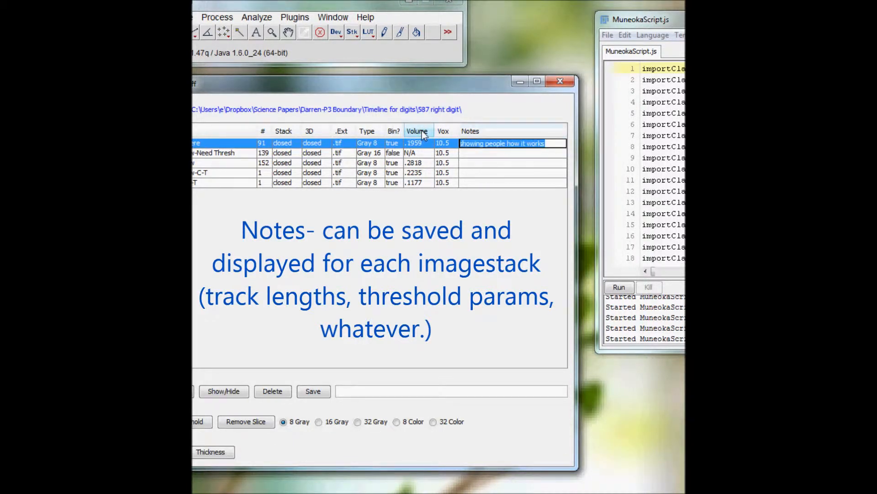
pyautogui.write('yo')
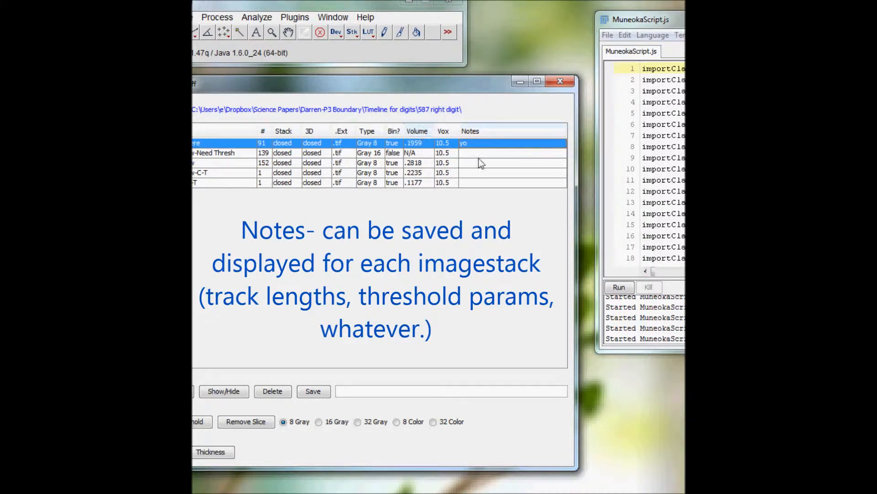
# Add the notes "here", "is" and "notes" to the second, third and fourth image stacks
pyautogui.click(473, 152)
pyautogui.write('here')
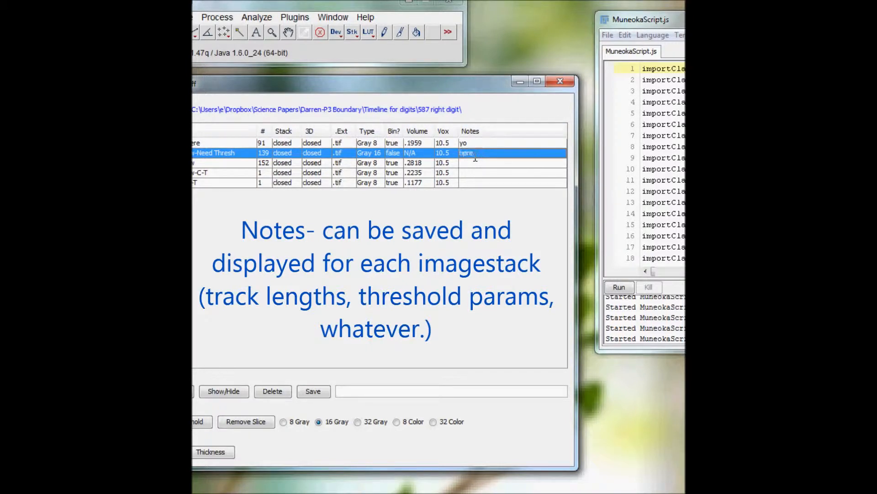
pyautogui.click(476, 161)
pyautogui.write('s')
pyautogui.press('Return')
pyautogui.doubleClick(476, 171)
pyautogui.write('some')
pyautogui.press('Return')
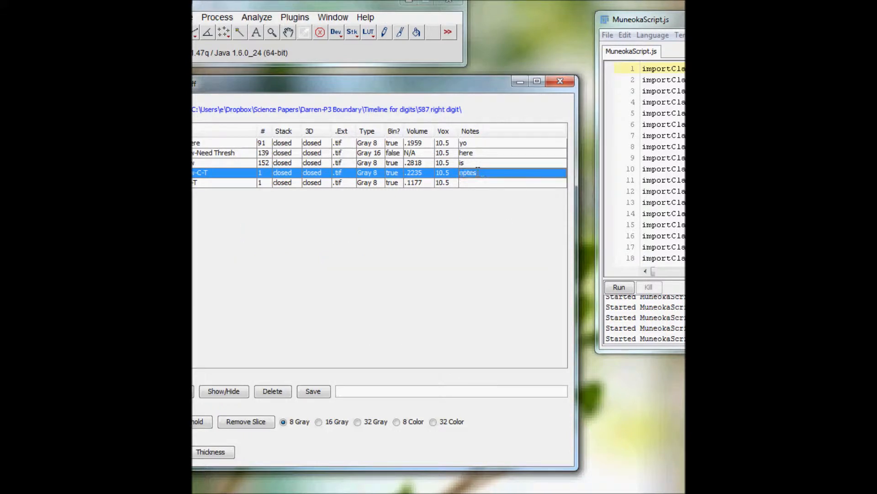
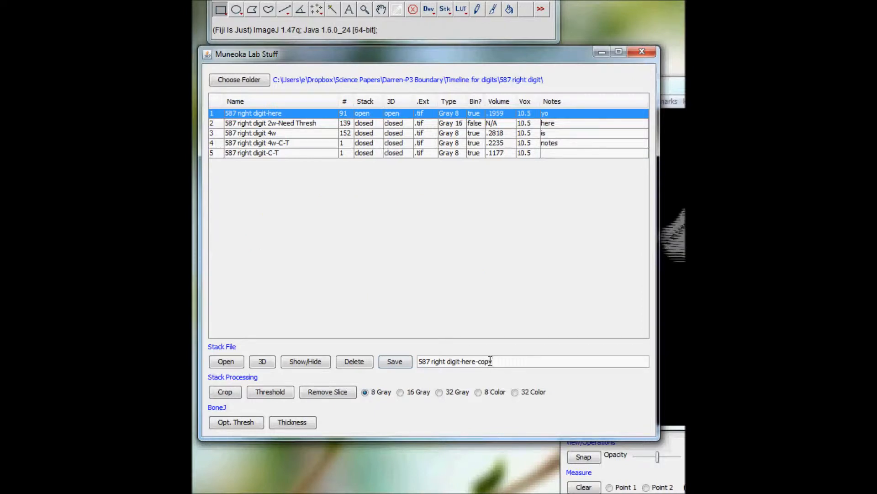
# Save a copy of 587 right digit-here as 587 right digit-here-copy and check its entry in the list
pyautogui.click(395, 361)
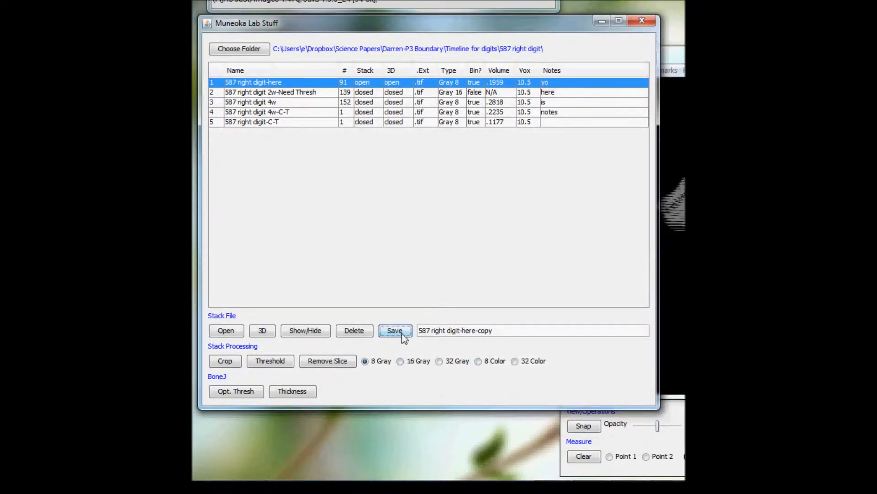
pyautogui.click(302, 102)
pyautogui.click(297, 140)
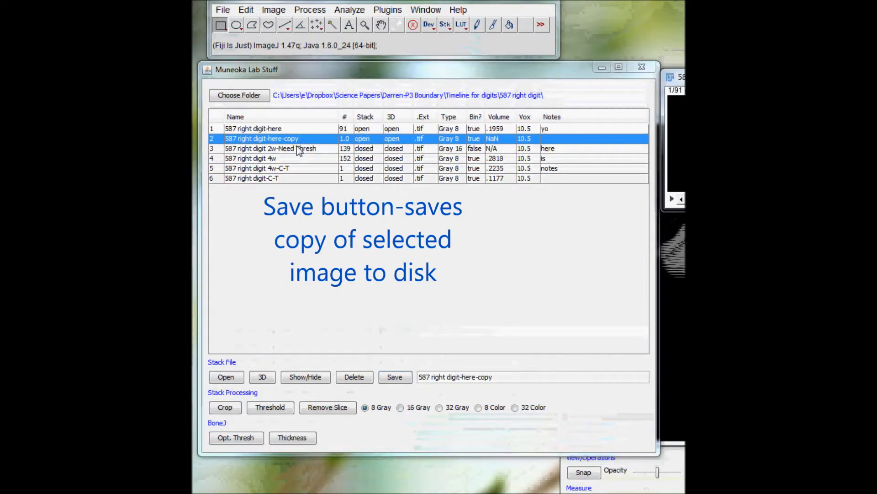
pyautogui.click(296, 148)
# Save a copy of 587 right digit-here-copy as 587 right digit-here-copy-copy2
pyautogui.click(294, 139)
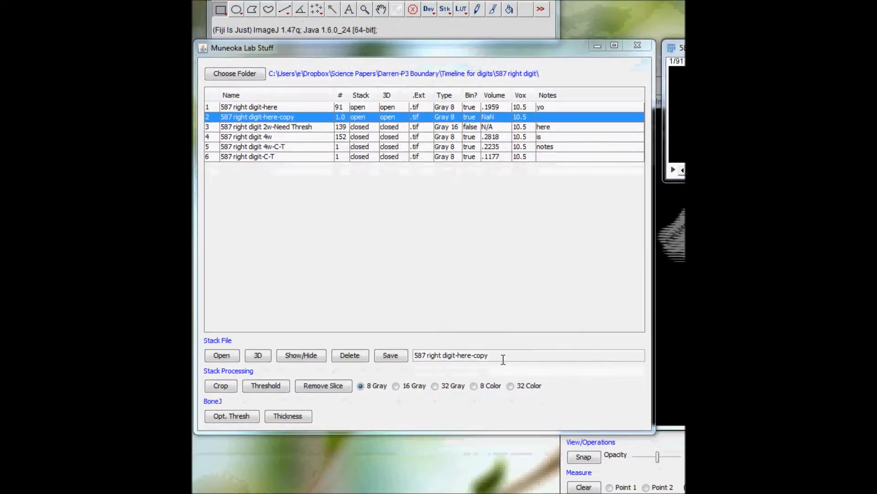
pyautogui.click(503, 357)
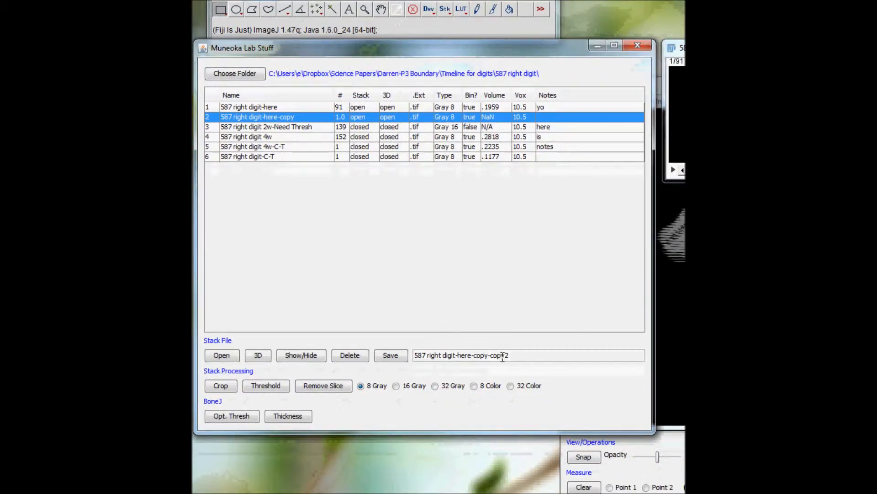
pyautogui.click(388, 355)
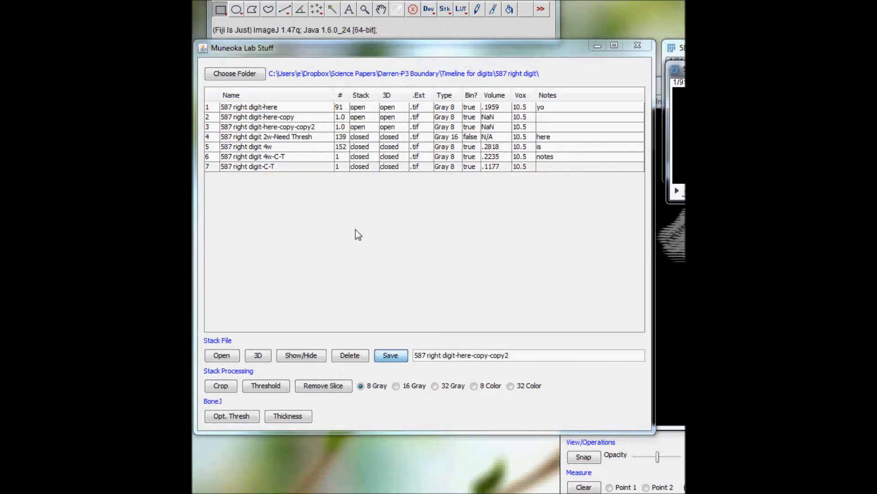
# Delete the image stacks 587 right digit-here-copy-copy2 and 587 right digit-here-copy from disk
pyautogui.click(312, 127)
pyautogui.click(308, 118)
pyautogui.click(308, 127)
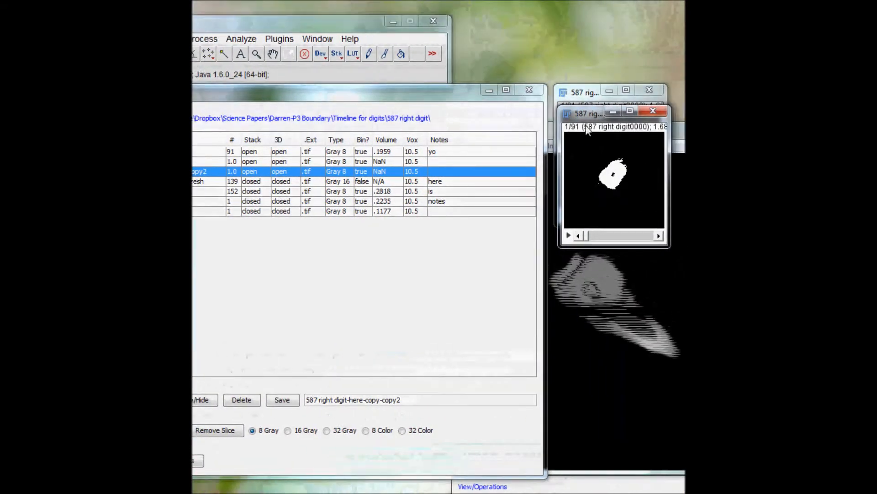
pyautogui.moveTo(609, 85); pyautogui.dragTo(676, 74)
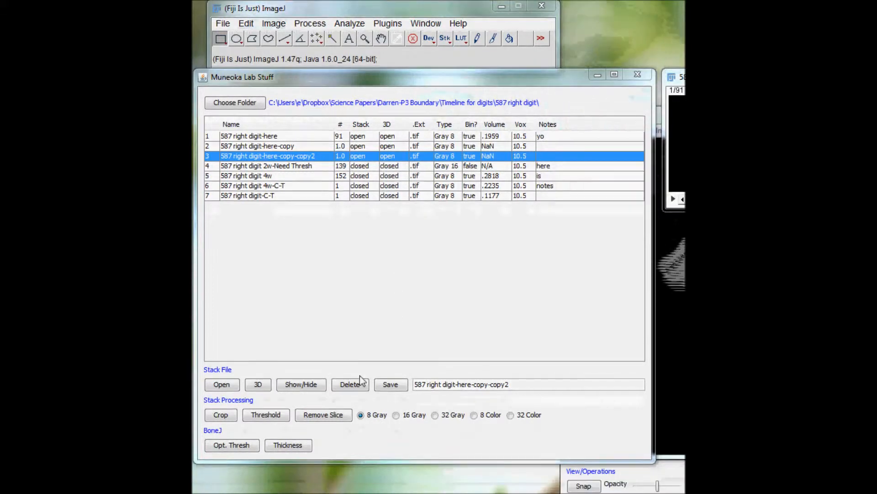
pyautogui.click(360, 370)
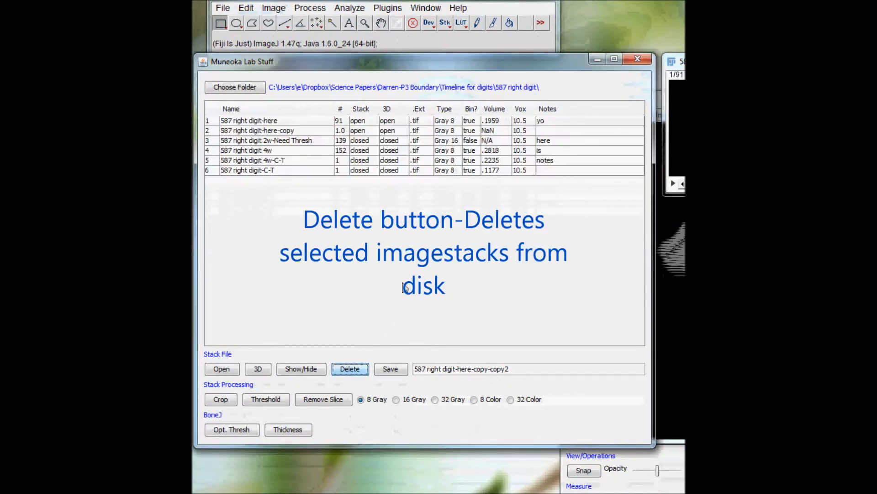
pyautogui.click(313, 130)
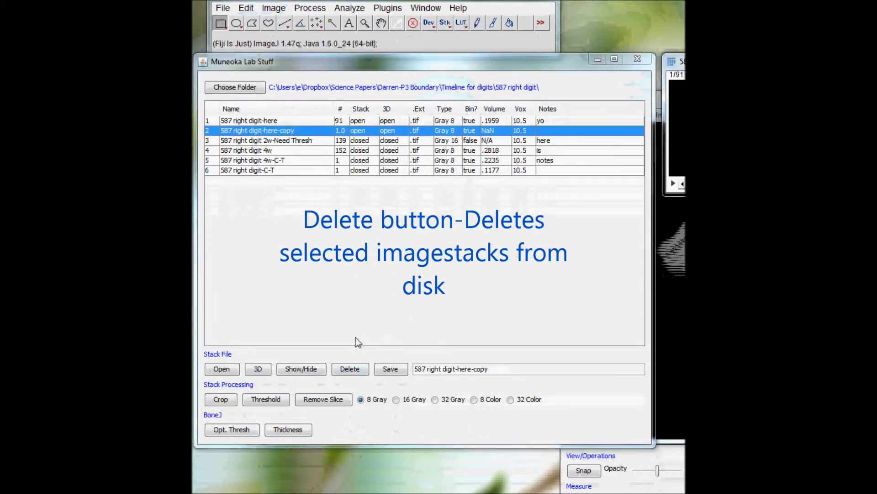
pyautogui.click(354, 371)
pyautogui.moveTo(405, 53); pyautogui.dragTo(422, 24)
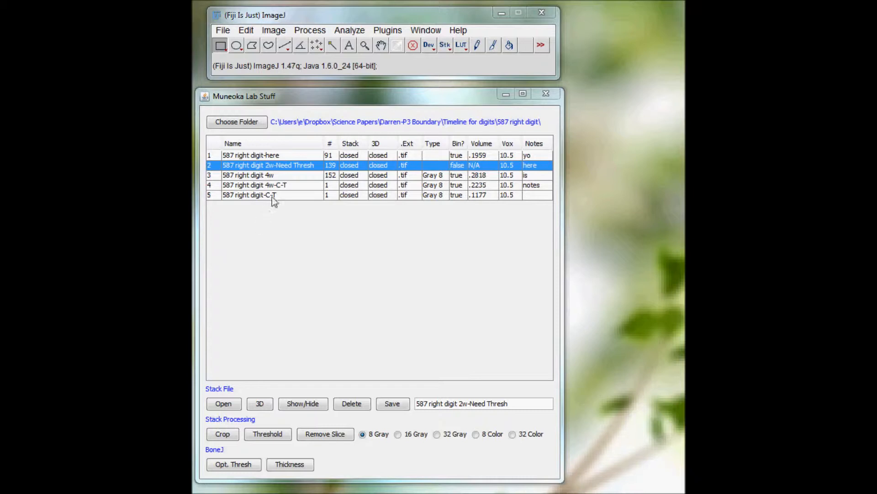
# Open the image stack 587 right digit 2w-Need Thresh and place its image window beside the stack list
pyautogui.click(224, 404)
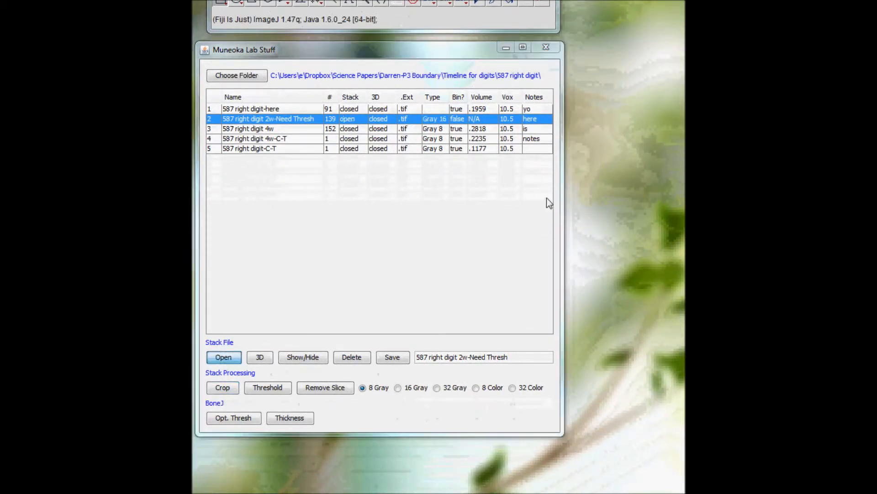
pyautogui.moveTo(674, 48); pyautogui.dragTo(496, 111)
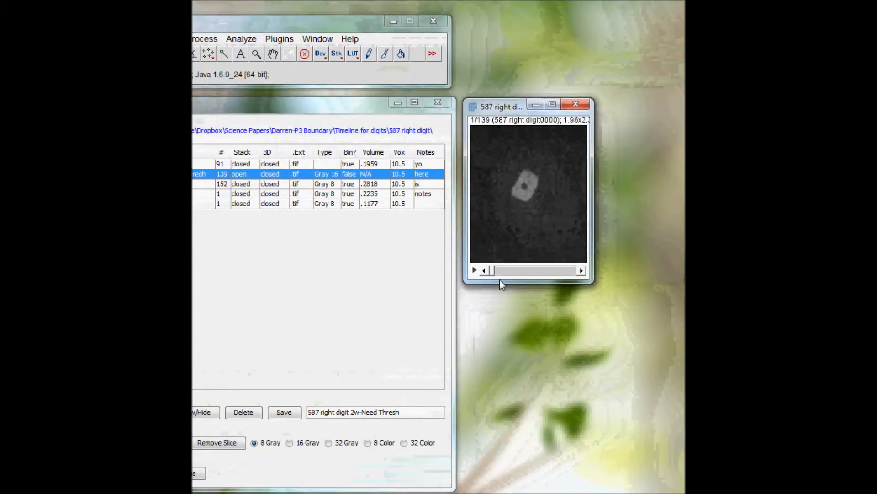
# Crop the open stack 587 right digit 2w-Need Thresh to a rectangle of about 1.53 x 1.87 mm around the digit
pyautogui.moveTo(491, 269); pyautogui.dragTo(468, 272)
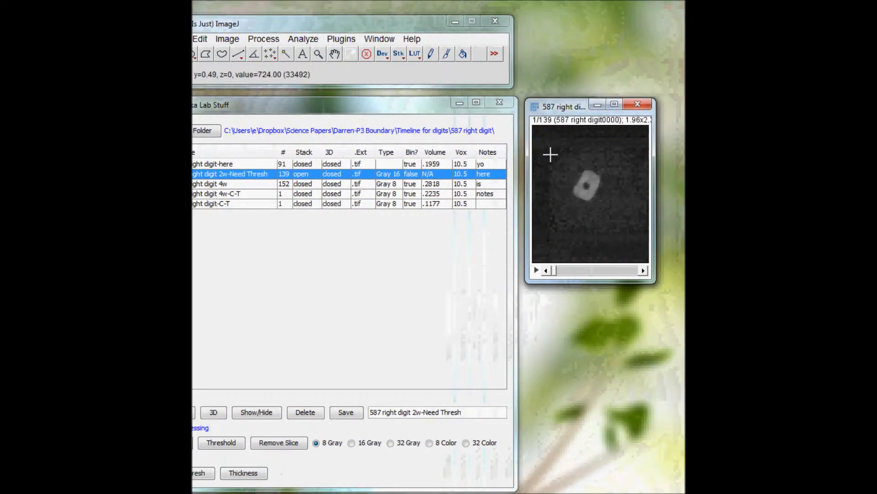
pyautogui.moveTo(548, 143); pyautogui.dragTo(639, 252)
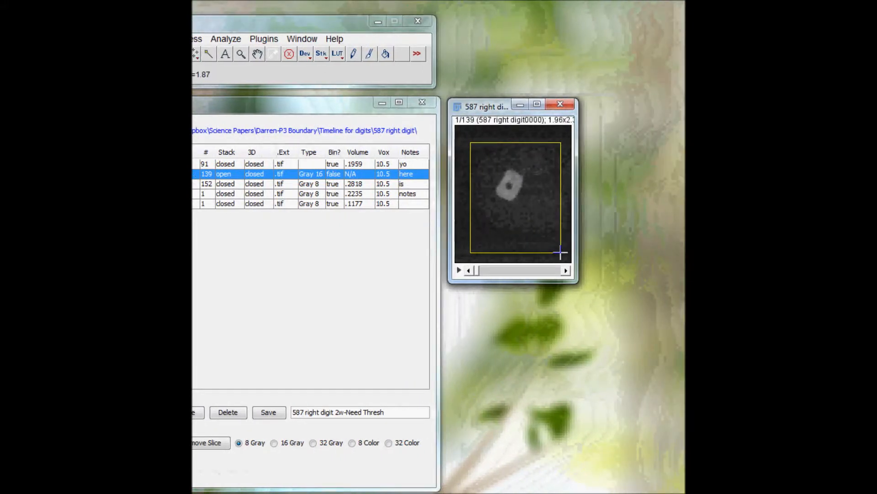
pyautogui.moveTo(561, 253); pyautogui.dragTo(561, 252)
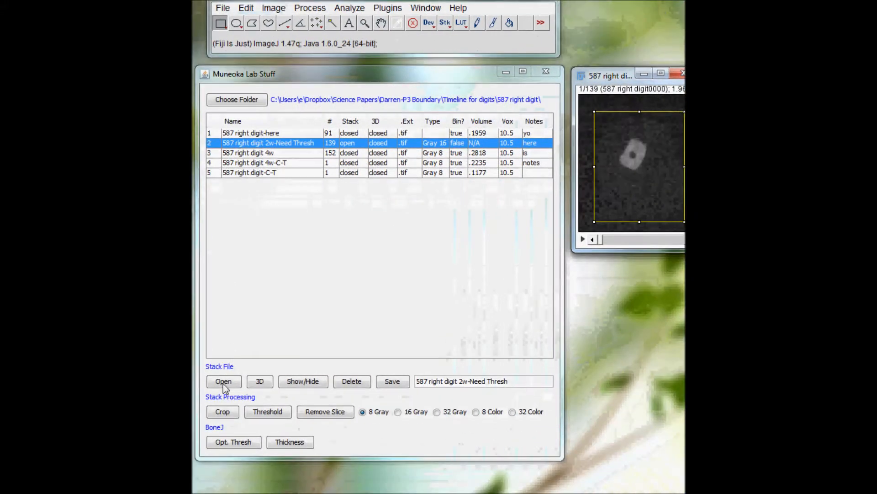
pyautogui.click(223, 411)
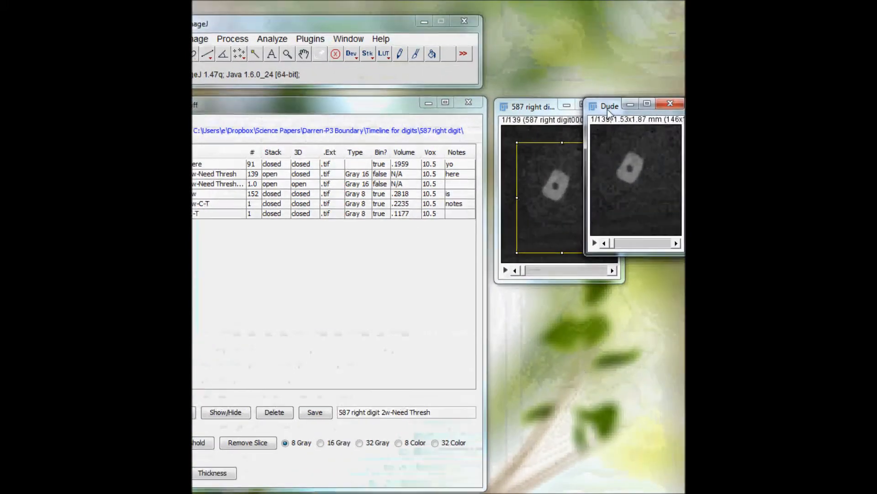
# Place the widened window of the cropped stack beneath the original and clear the crop selection from the original stack
pyautogui.moveTo(681, 28); pyautogui.dragTo(637, 108)
pyautogui.moveTo(528, 187); pyautogui.dragTo(490, 299)
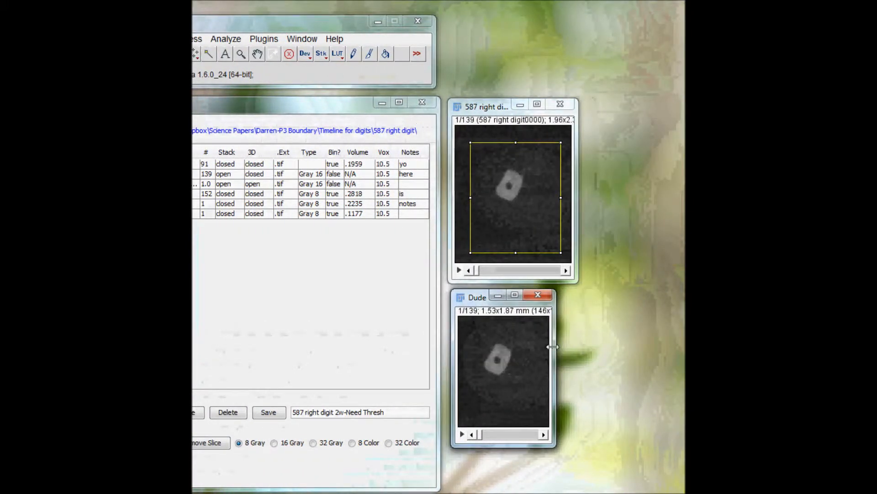
pyautogui.moveTo(553, 347); pyautogui.dragTo(571, 347)
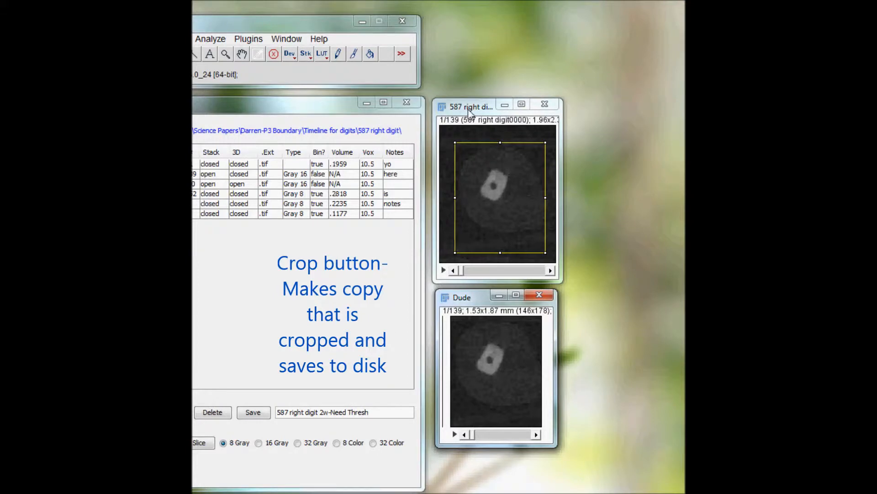
pyautogui.click(456, 137)
pyautogui.moveTo(462, 272); pyautogui.dragTo(454, 270)
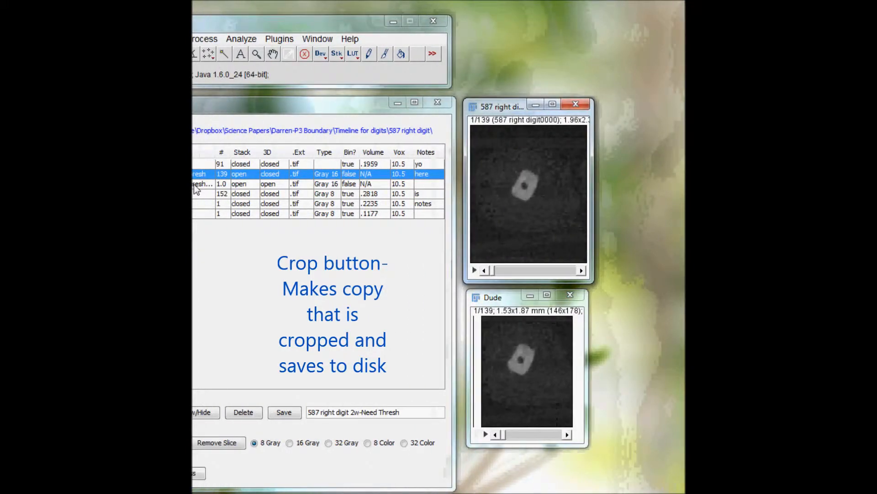
# Widen the Name column and select the stack entry 587 right digit 2w-Need Thresh-CROP62
pyautogui.moveTo(216, 154); pyautogui.dragTo(250, 156)
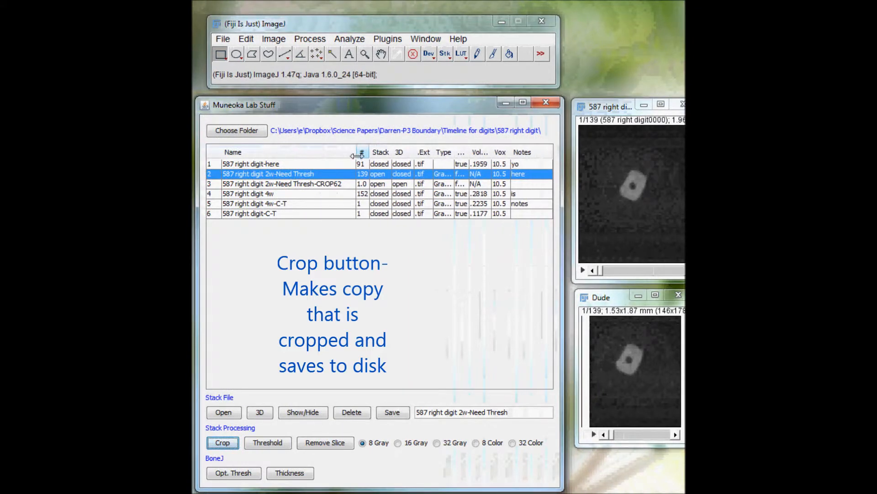
pyautogui.click(309, 184)
pyautogui.click(308, 193)
pyautogui.click(308, 184)
pyautogui.click(309, 193)
pyautogui.click(310, 183)
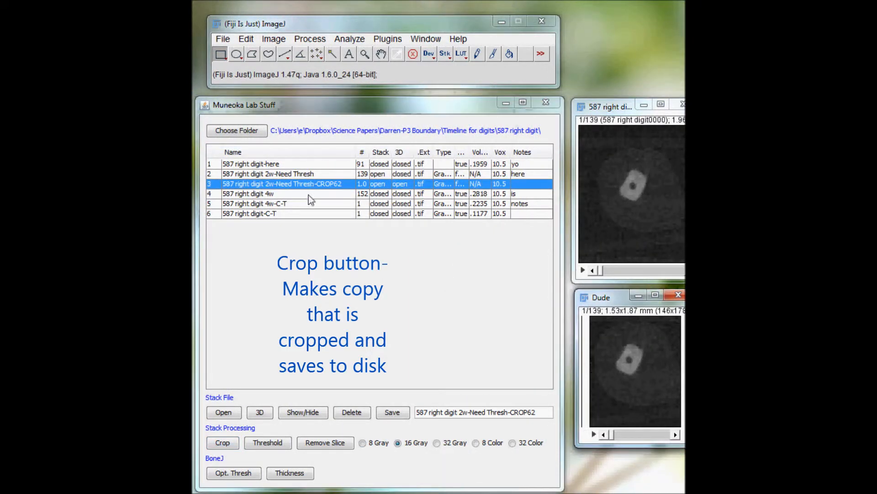
pyautogui.click(314, 176)
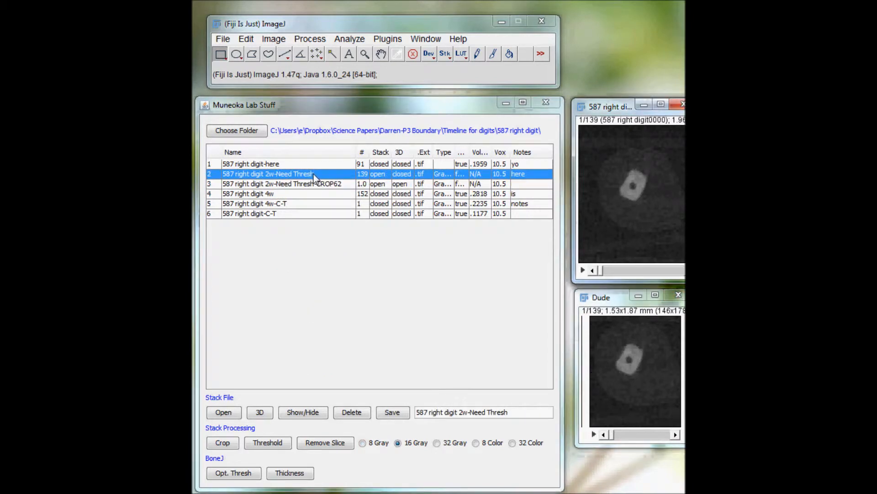
pyautogui.click(316, 184)
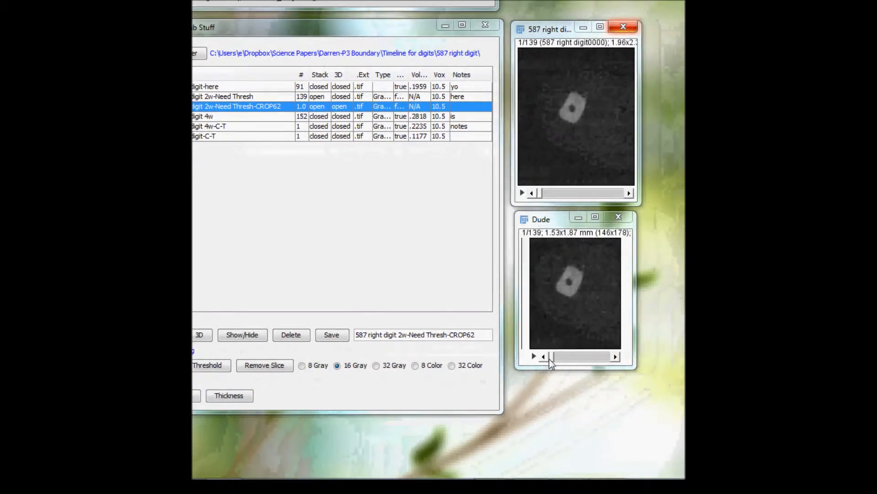
# Threshold the cropped stack with the default ImageJ method and look through its slices
pyautogui.moveTo(599, 434); pyautogui.dragTo(612, 431)
pyautogui.moveTo(551, 354)
pyautogui.mouseDown()
pyautogui.moveTo(572, 353)
pyautogui.moveTo(542, 358)
pyautogui.mouseUp()
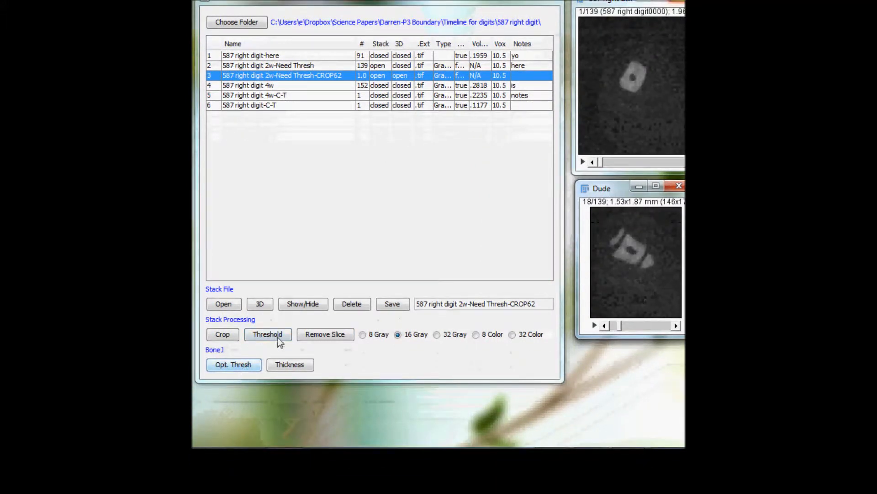
pyautogui.click(282, 337)
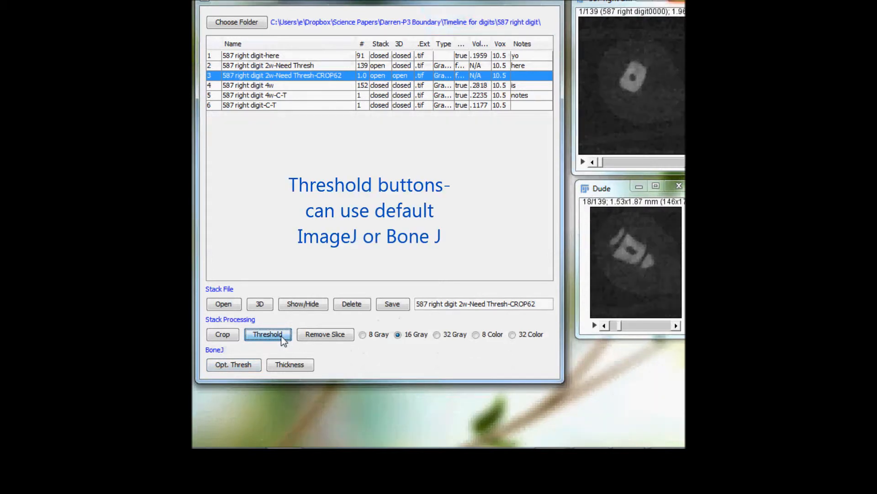
pyautogui.moveTo(609, 188); pyautogui.dragTo(605, 185)
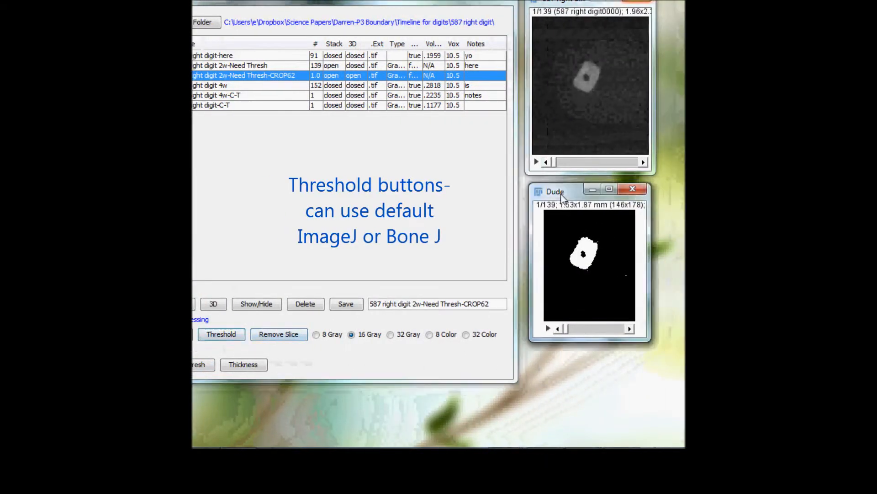
pyautogui.moveTo(548, 322); pyautogui.dragTo(494, 319)
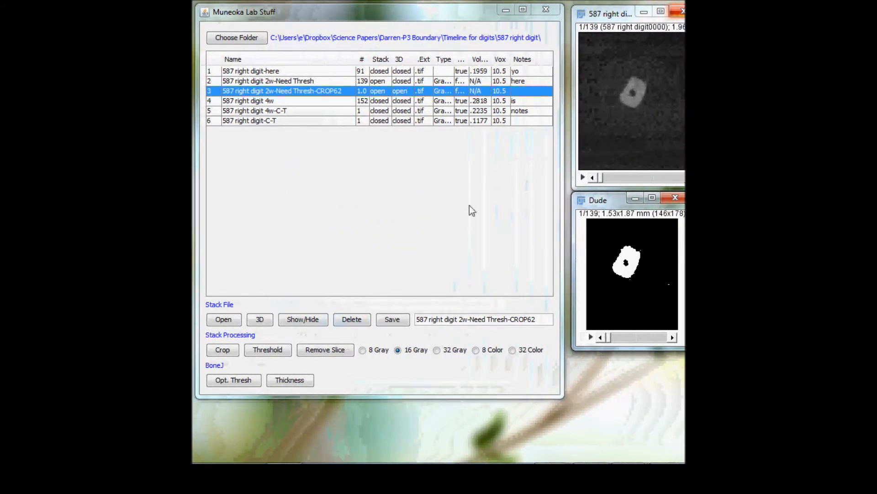
# Save the thresholded stack as 587 right digit 2w-Thresholded and place its new image window beside the stack list
pyautogui.click(534, 319)
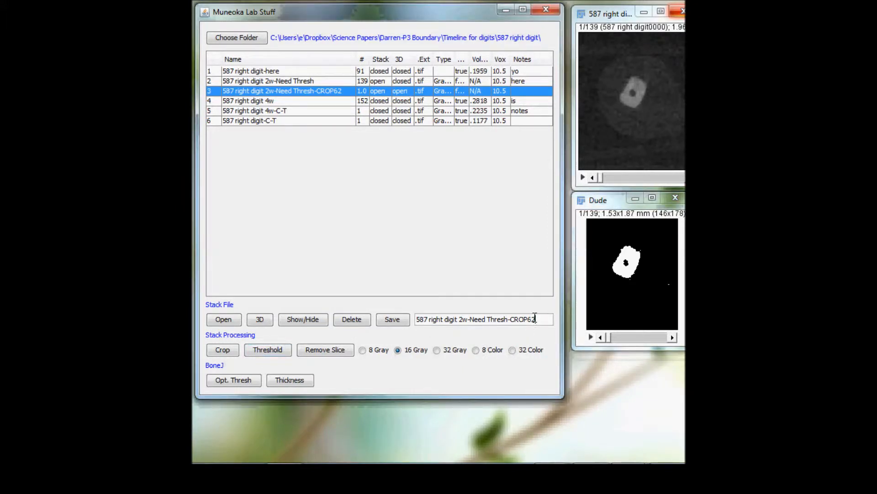
pyautogui.press('BackSpace')
pyautogui.press('BackSpace')
pyautogui.press('BackSpace')
pyautogui.press('BackSpace')
pyautogui.press('BackSpace')
pyautogui.press('BackSpace')
pyautogui.press('BackSpace')
pyautogui.press('BackSpace')
pyautogui.press('BackSpace')
pyautogui.press('BackSpace')
pyautogui.press('BackSpace')
pyautogui.press('BackSpace')
pyautogui.press('BackSpace')
pyautogui.press('BackSpace')
pyautogui.press('BackSpace')
pyautogui.write('Thresholde')
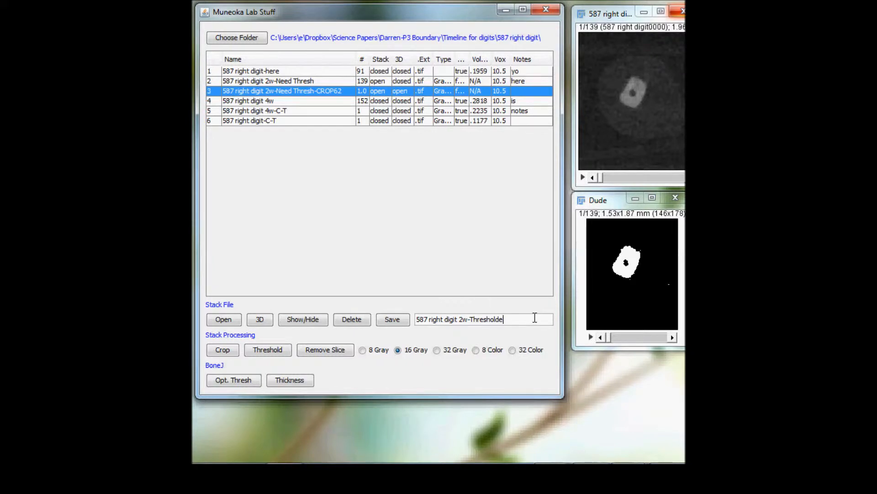
pyautogui.write('d')
pyautogui.click(398, 321)
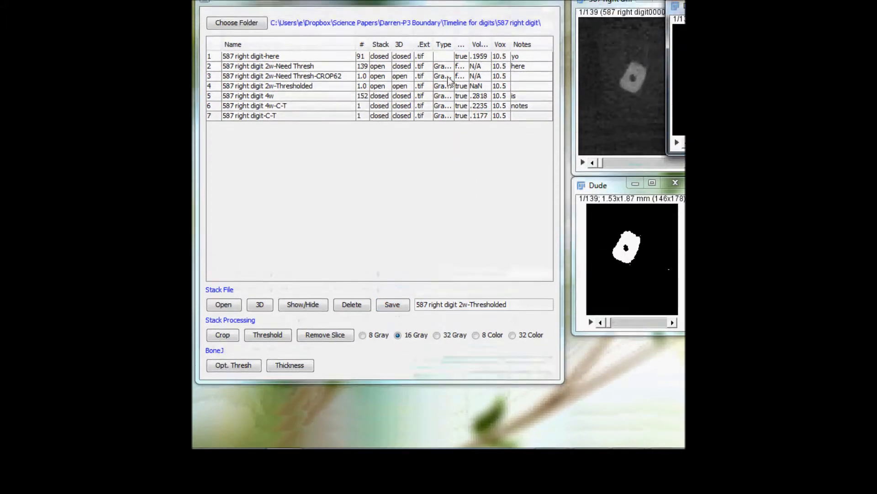
pyautogui.click(325, 55)
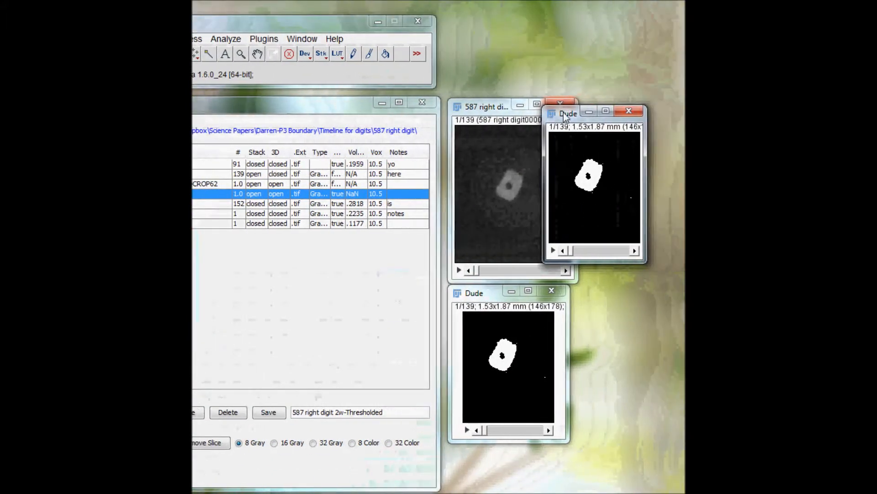
pyautogui.moveTo(687, 67); pyautogui.dragTo(636, 112)
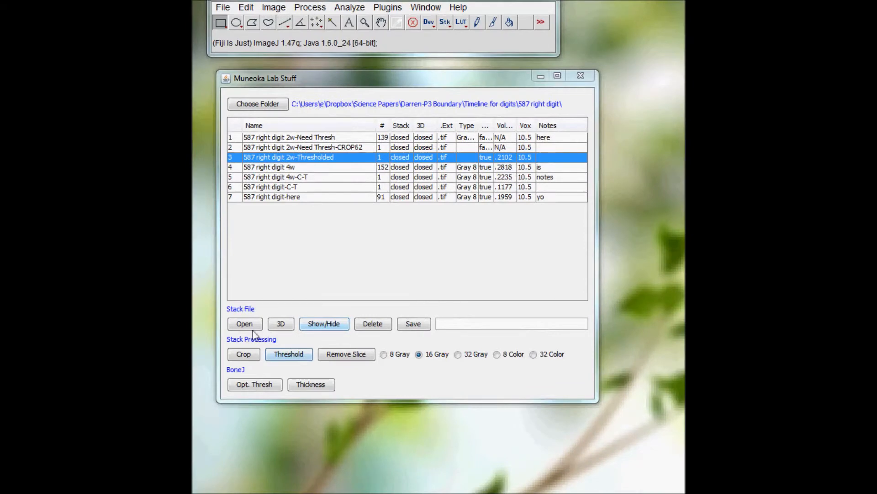
# Open the stack 587 right digit 2w-Thresholded and go through its slices to slice 121
pyautogui.click(252, 327)
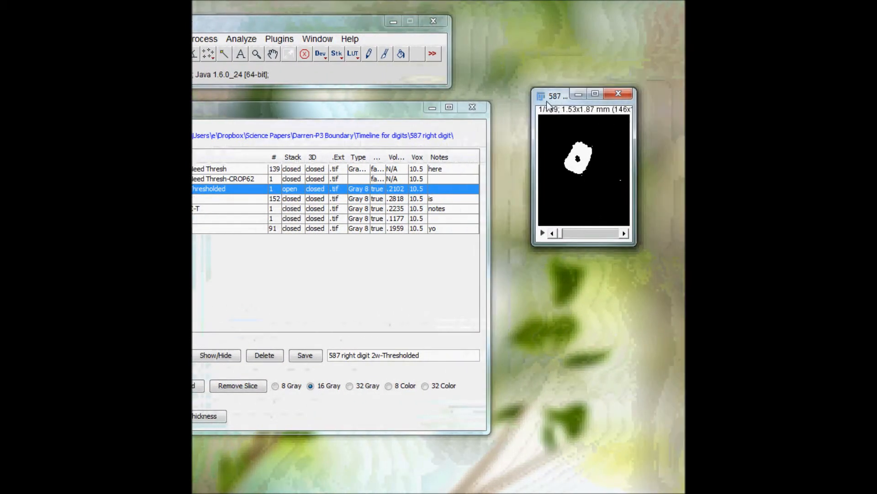
pyautogui.moveTo(547, 102); pyautogui.dragTo(520, 114)
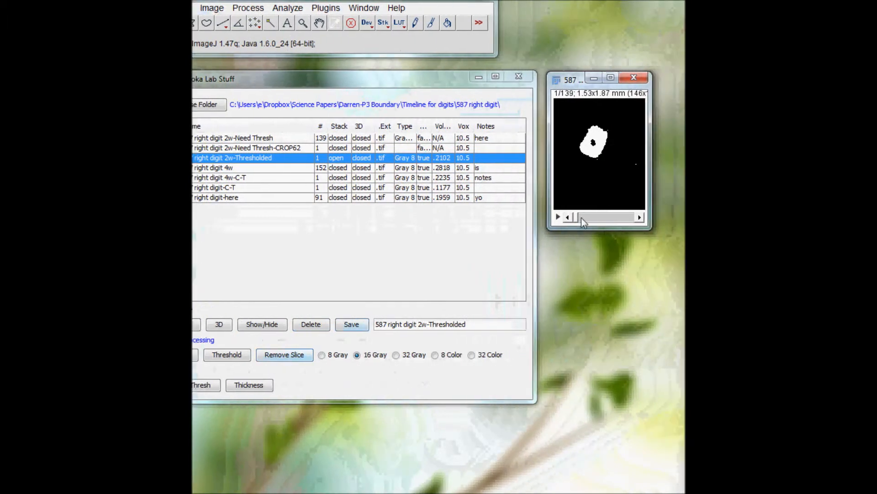
pyautogui.moveTo(560, 218)
pyautogui.mouseDown()
pyautogui.moveTo(603, 219)
pyautogui.moveTo(546, 221)
pyautogui.mouseUp()
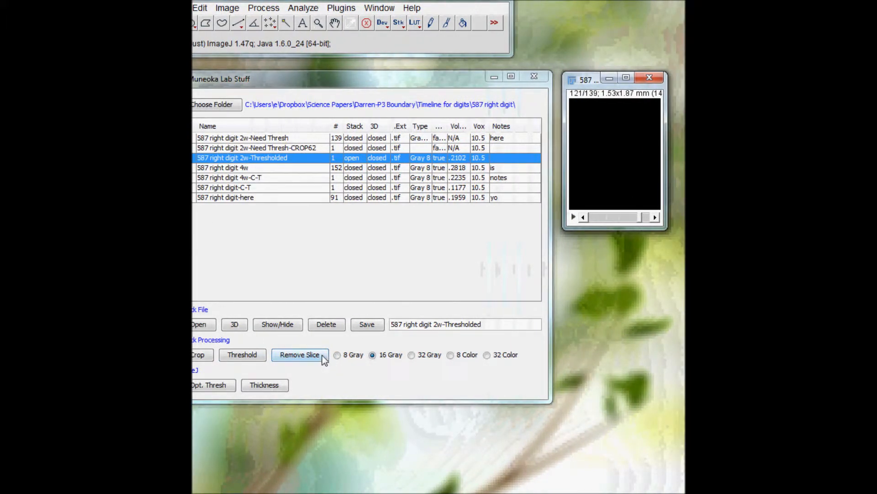
# Remove the unwanted end slices from slice 121 onward in the thresholded stack and look through the remaining slices
pyautogui.click(300, 354)
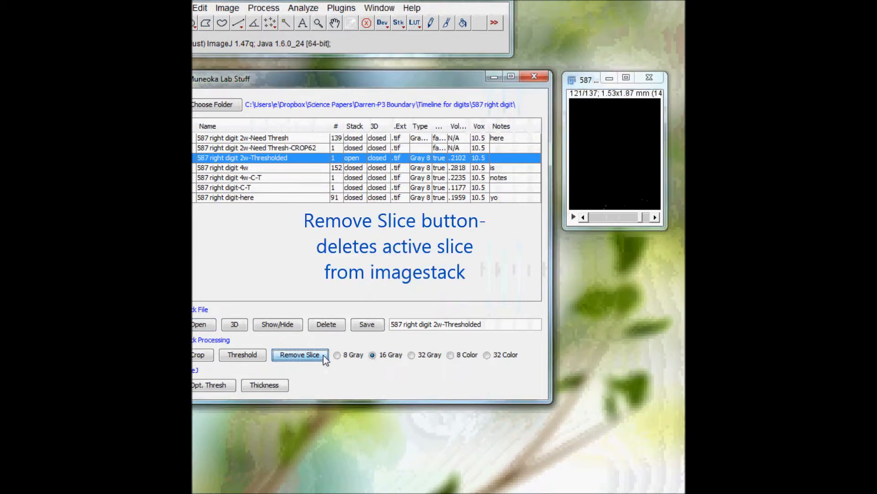
pyautogui.click(322, 355)
pyautogui.click(322, 354)
pyautogui.click(323, 355)
pyautogui.click(322, 355)
pyautogui.click(323, 355)
pyautogui.click(323, 354)
pyautogui.click(322, 354)
pyautogui.click(323, 355)
pyautogui.click(323, 354)
pyautogui.click(323, 355)
pyautogui.click(323, 355)
pyautogui.click(323, 354)
pyautogui.click(323, 354)
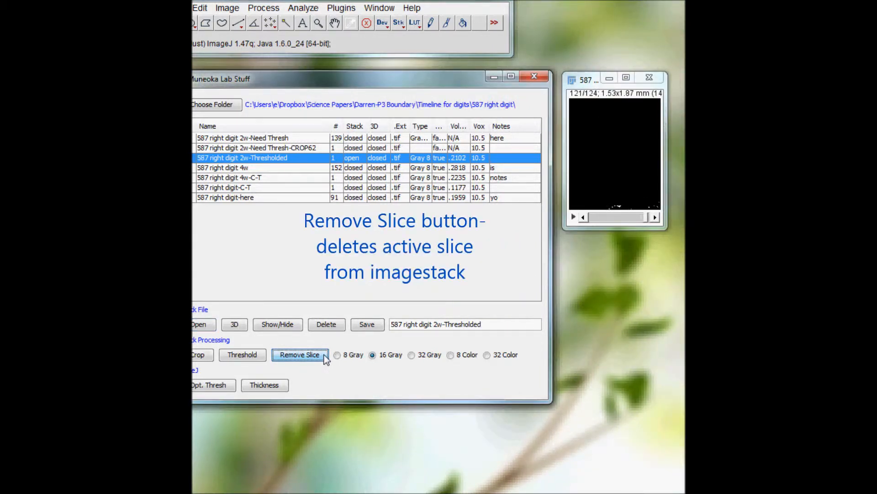
pyautogui.click(324, 355)
pyautogui.click(325, 355)
pyautogui.click(324, 355)
pyautogui.click(325, 354)
pyautogui.moveTo(556, 223); pyautogui.dragTo(505, 219)
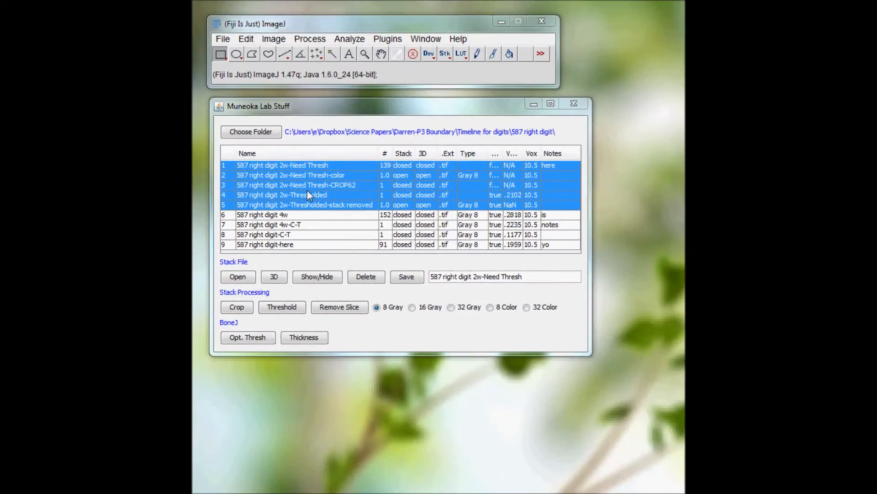
# Open the stack 587 right digit 2w-Need Thresh and place its widened image window below the stack list
pyautogui.click(306, 177)
pyautogui.click(238, 277)
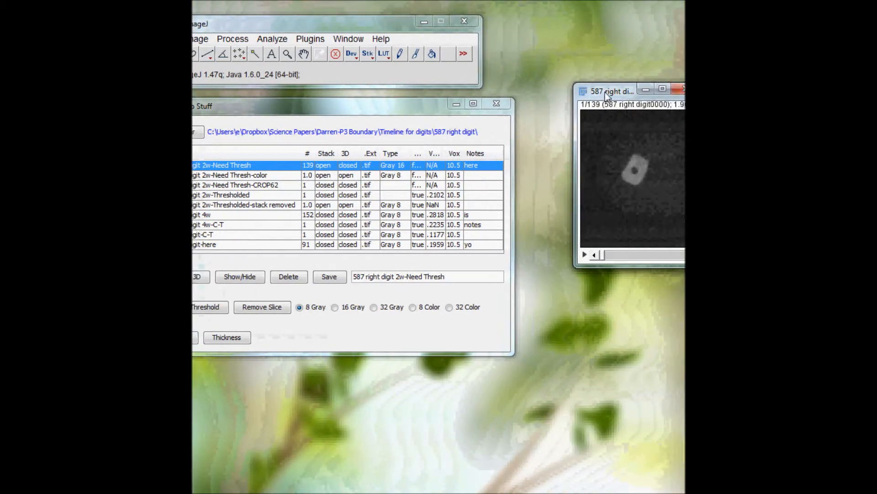
pyautogui.moveTo(683, 93); pyautogui.dragTo(538, 368)
pyautogui.moveTo(421, 328); pyautogui.dragTo(418, 325)
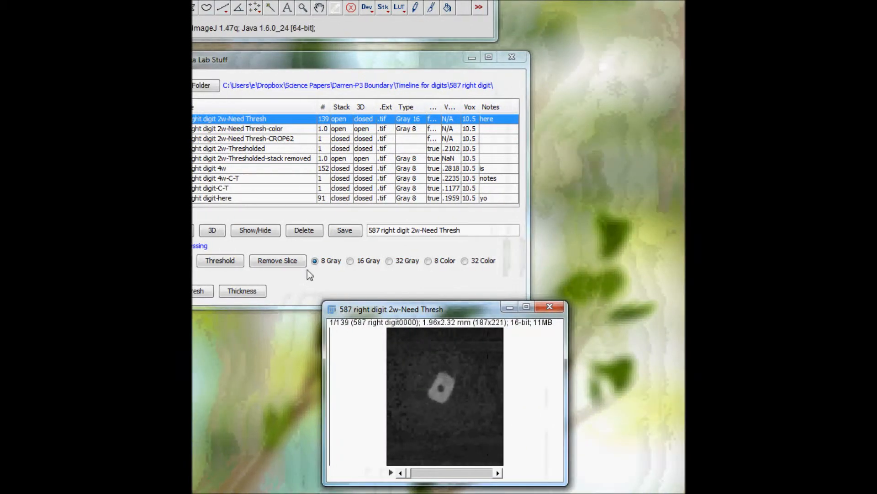
# Convert the open stack to 8 Gray, 16 Gray, 32 Gray and 32 Color in turn, trying 8 Color as well
pyautogui.click(283, 261)
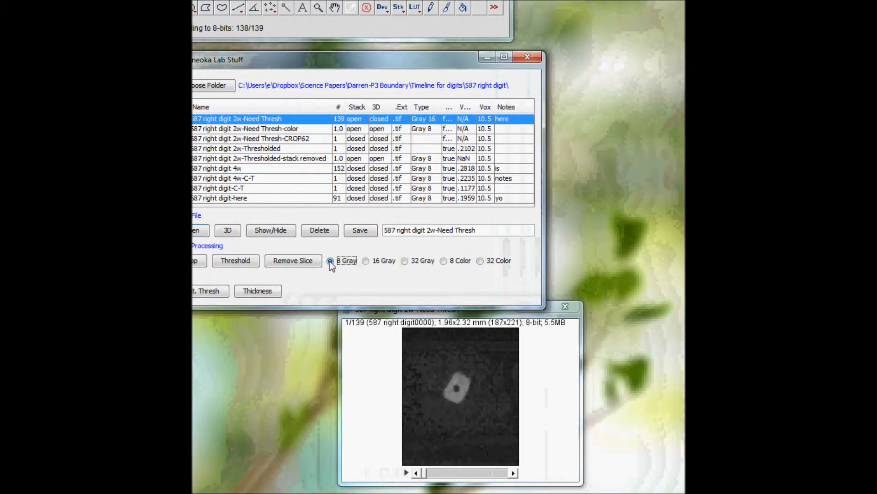
pyautogui.click(366, 261)
pyautogui.click(404, 261)
pyautogui.click(480, 261)
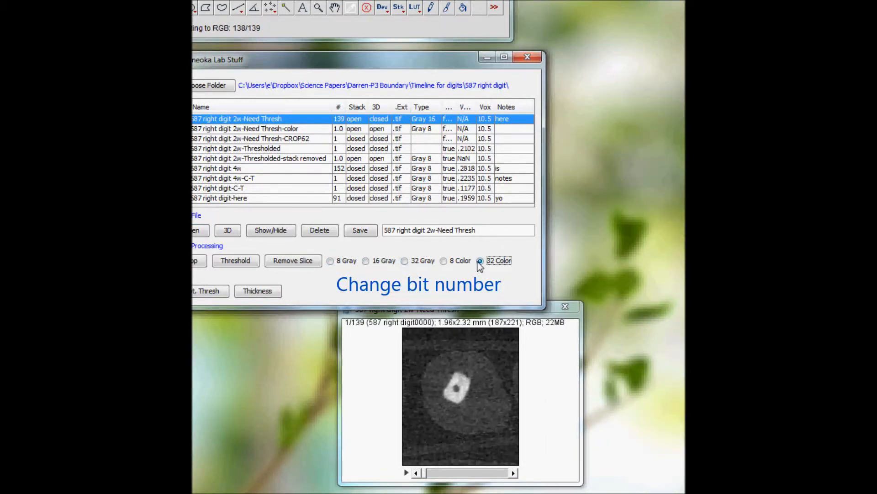
pyautogui.click(443, 262)
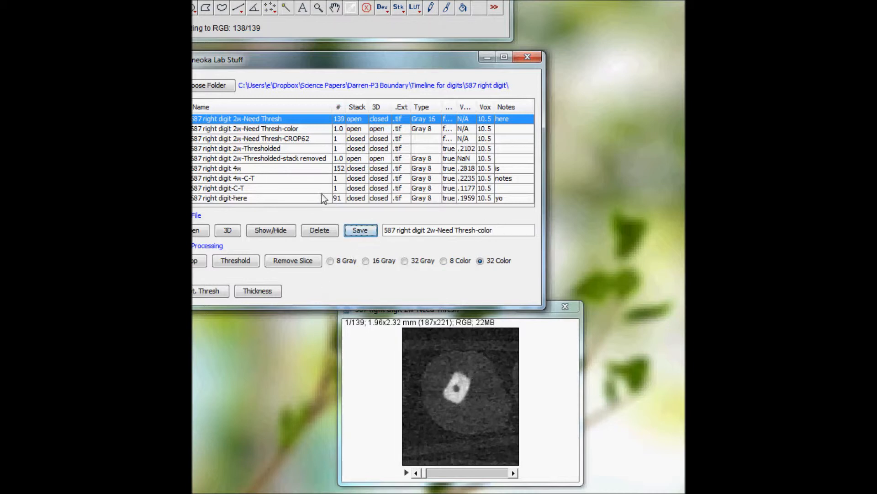
pyautogui.click(307, 129)
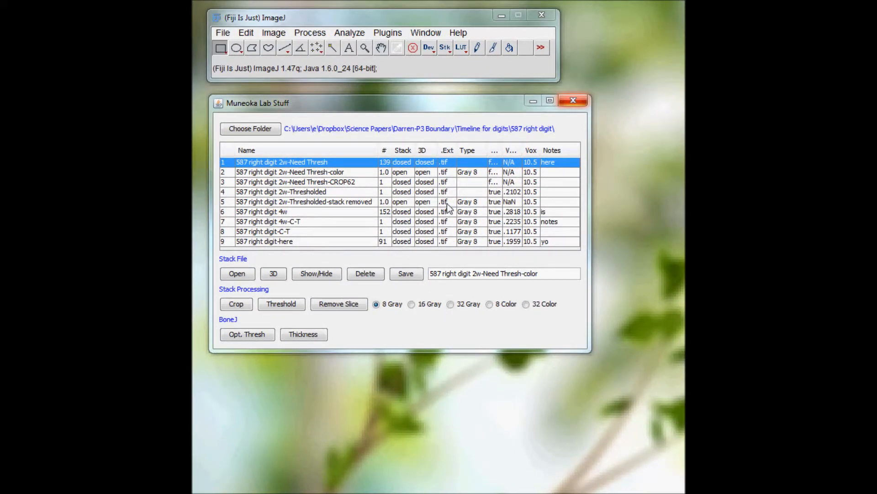
# Open the stack 587 right digit 4w and place its image window below the stack list
pyautogui.click(446, 212)
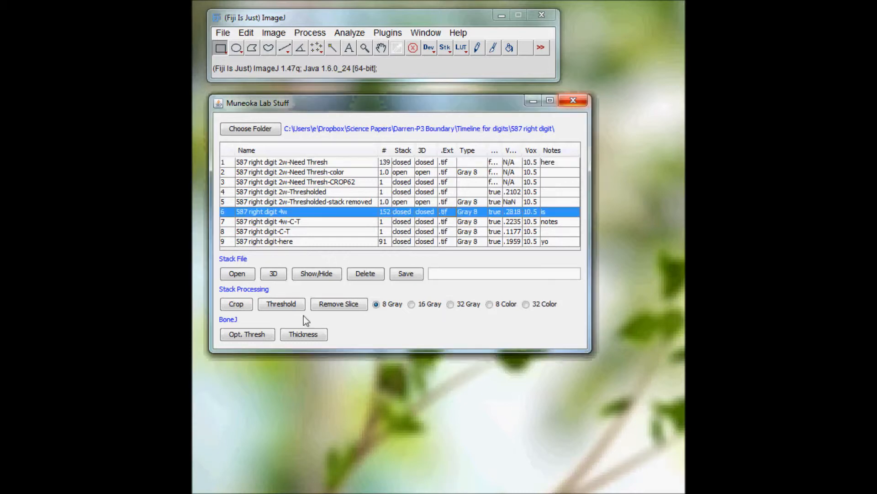
pyautogui.click(238, 273)
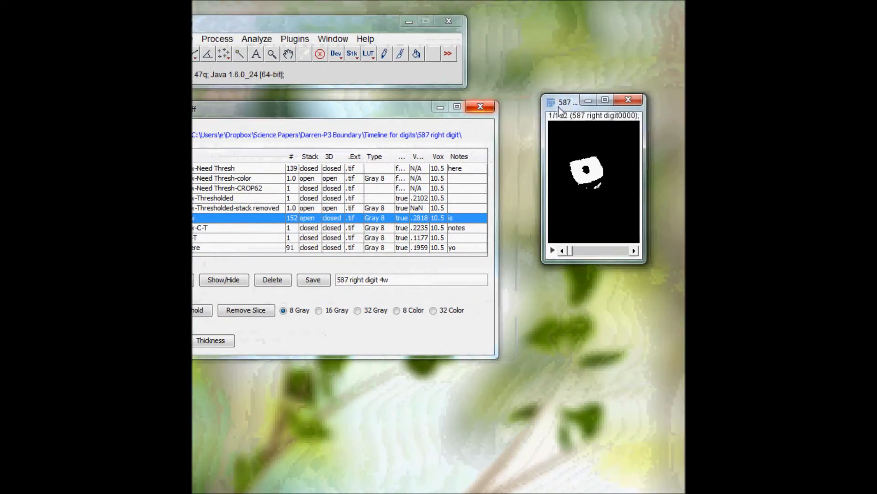
pyautogui.moveTo(558, 106); pyautogui.dragTo(399, 371)
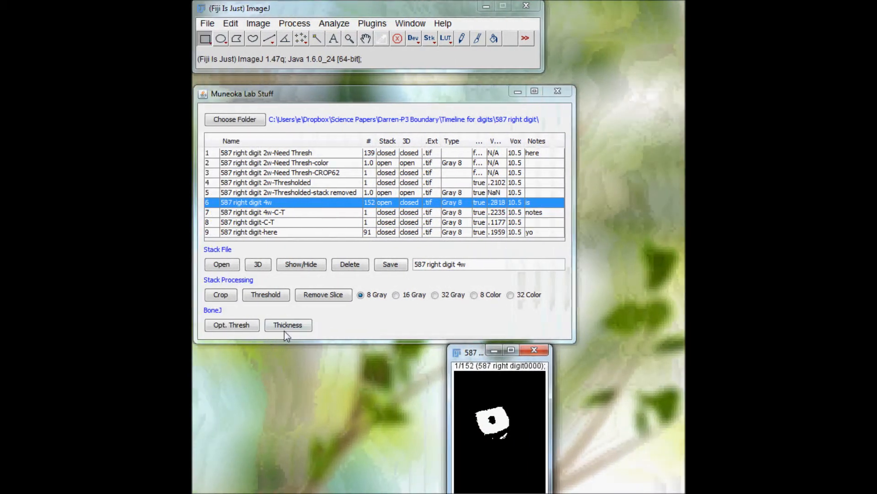
# Run the BoneJ thickness analysis on 587 right digit 4w, place the resulting map beside the original stack and look through its slices
pyautogui.click(211, 325)
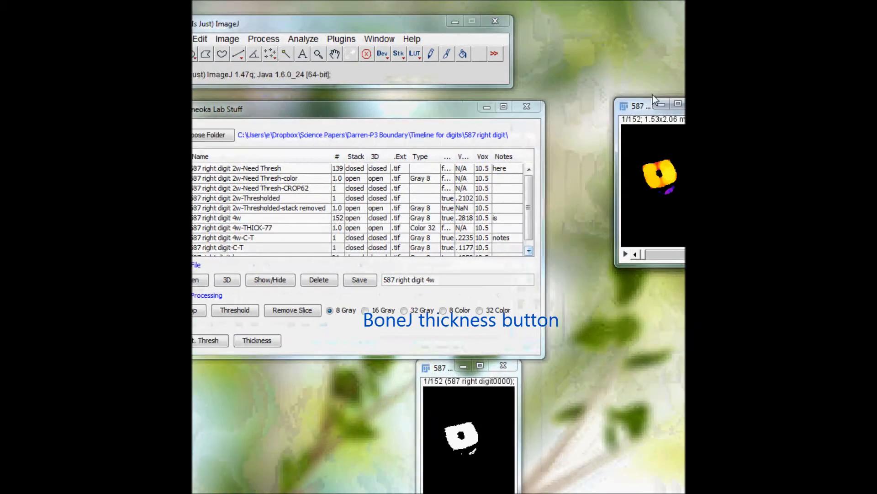
pyautogui.moveTo(685, 93); pyautogui.dragTo(345, 352)
pyautogui.moveTo(282, 368); pyautogui.dragTo(300, 371)
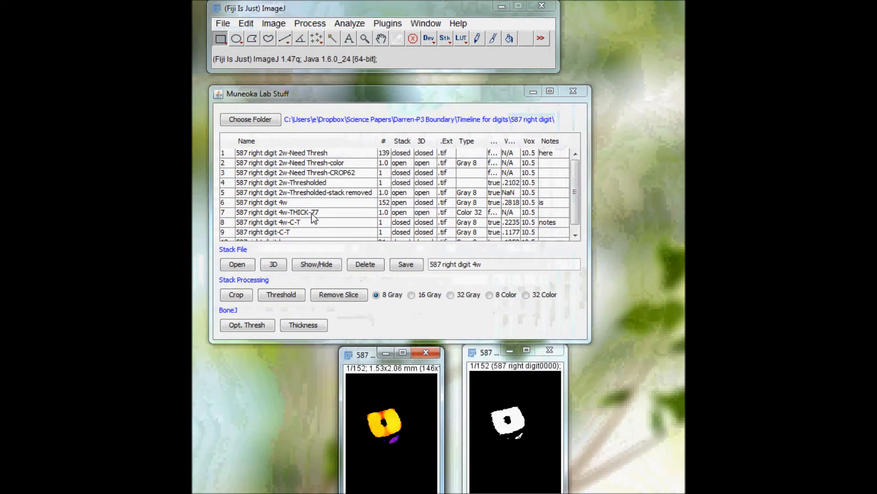
pyautogui.click(312, 213)
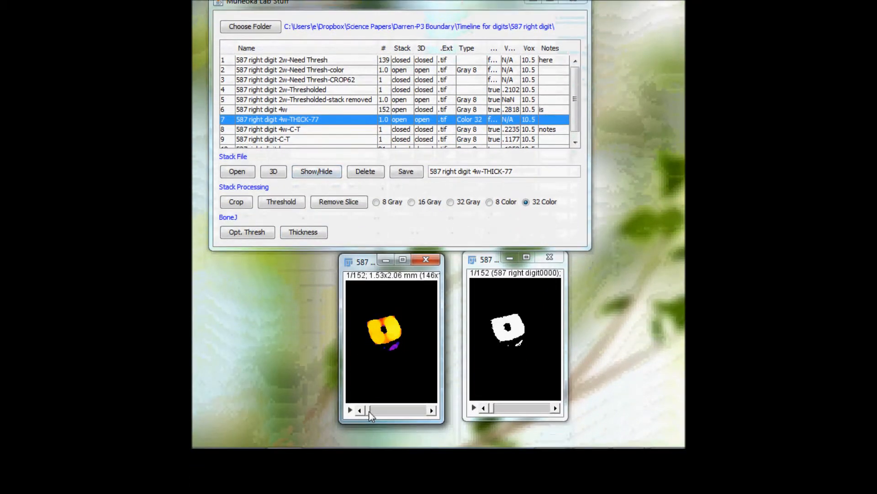
pyautogui.moveTo(369, 411); pyautogui.dragTo(369, 378)
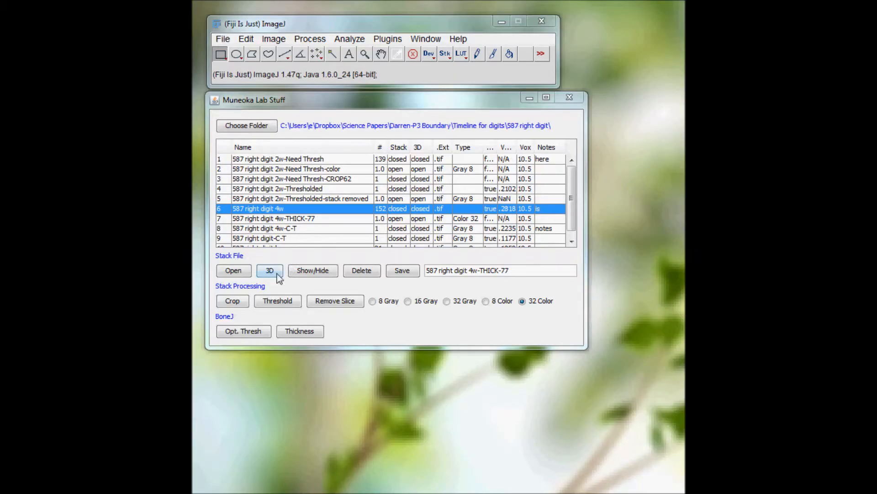
# Open 587 right digit 4w as a 3D model, move the viewer aside and rotate the bone to a side view
pyautogui.click(274, 274)
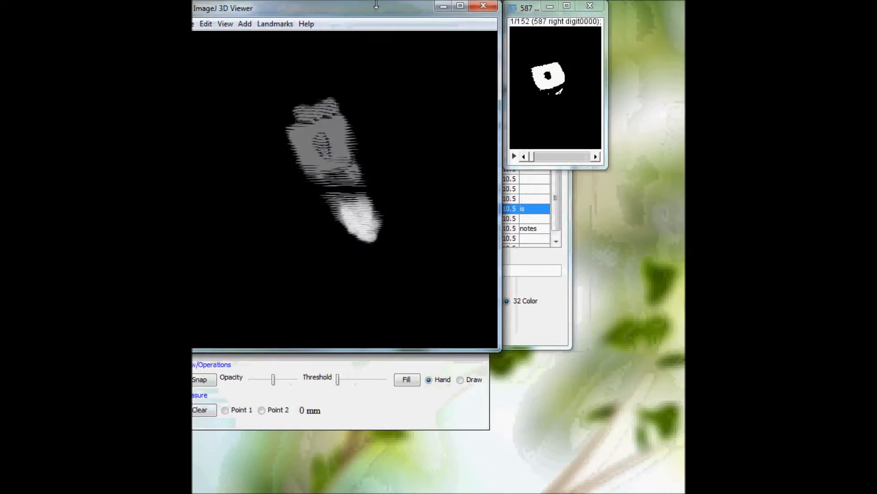
pyautogui.moveTo(376, 5); pyautogui.dragTo(469, 30)
pyautogui.moveTo(435, 130); pyautogui.dragTo(350, 308)
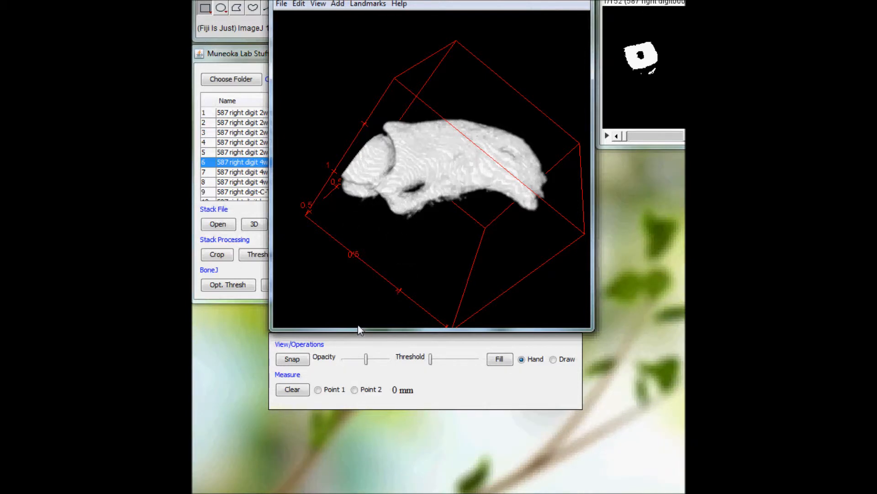
# Take a high-resolution snapshot of the 3D bone view and move the snapshot window out of the way
pyautogui.click(309, 360)
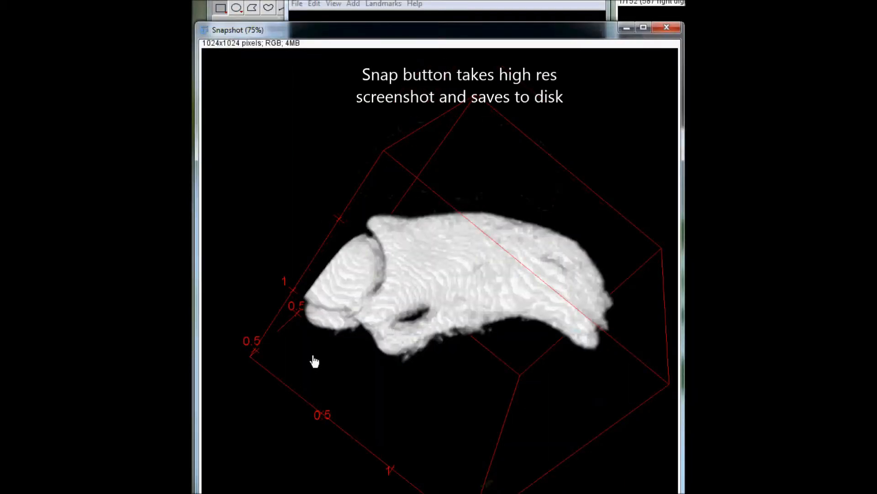
pyautogui.moveTo(366, 32); pyautogui.dragTo(832, 70)
pyautogui.moveTo(284, 36); pyautogui.dragTo(618, 33)
pyautogui.click(246, 219)
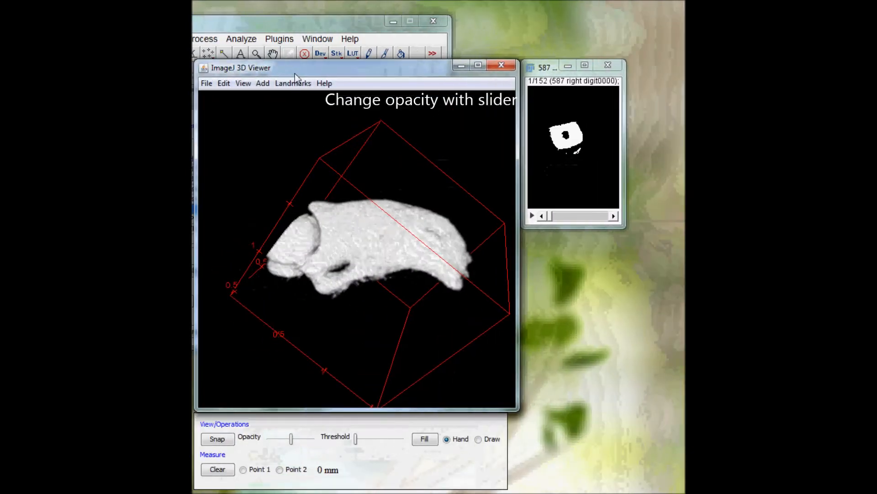
# Adjust the opacity and threshold of the 3D model so that the bone appears translucent with a slightly raised threshold
pyautogui.moveTo(337, 438); pyautogui.dragTo(356, 443)
pyautogui.moveTo(353, 362)
pyautogui.mouseDown()
pyautogui.moveTo(318, 360)
pyautogui.moveTo(355, 362)
pyautogui.moveTo(347, 358)
pyautogui.mouseUp()
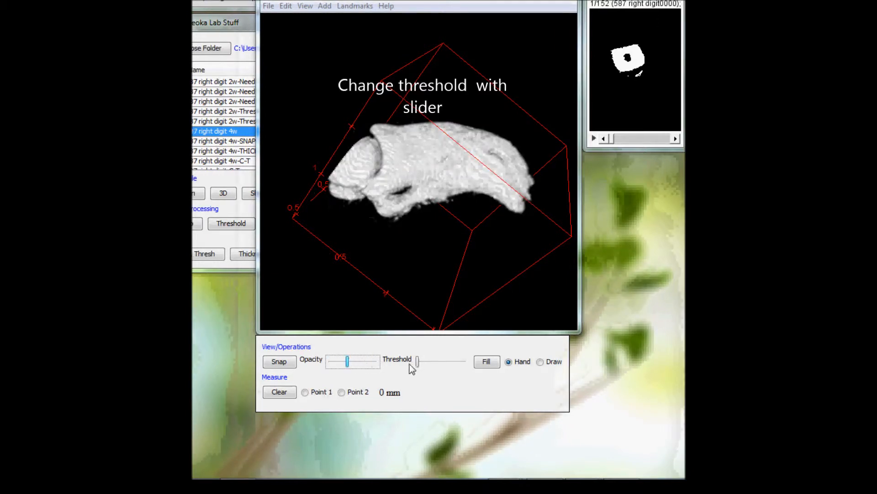
pyautogui.moveTo(416, 360)
pyautogui.mouseDown()
pyautogui.moveTo(450, 356)
pyautogui.moveTo(428, 357)
pyautogui.mouseUp()
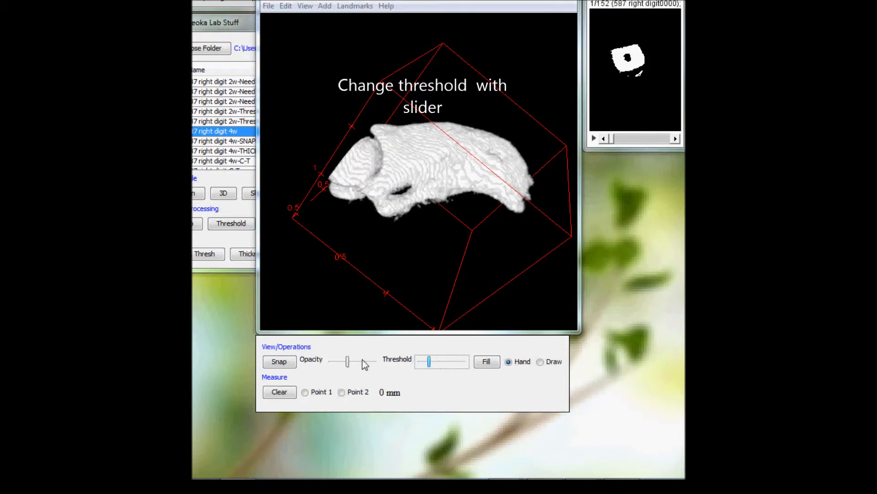
pyautogui.moveTo(348, 362); pyautogui.dragTo(365, 364)
pyautogui.moveTo(429, 362); pyautogui.dragTo(428, 362)
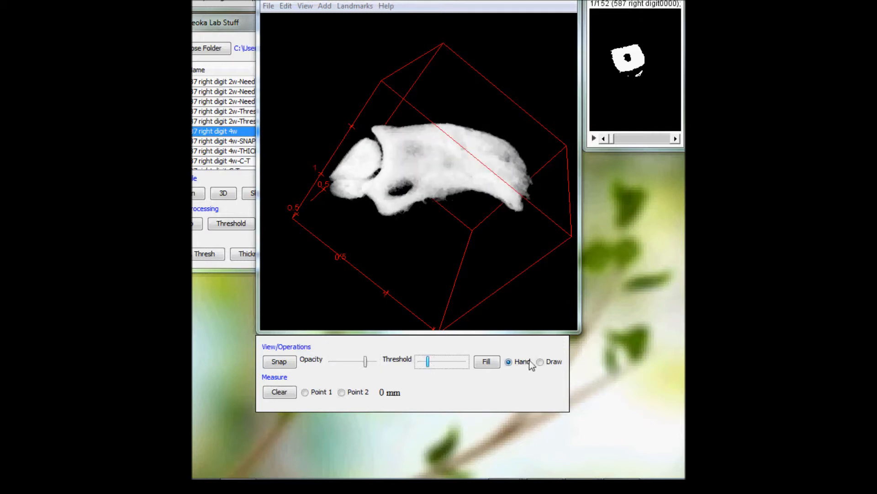
# Rotate the 3D model, outline the separate bone piece at the joint end freehand and crop it away with Fill
pyautogui.moveTo(415, 123)
pyautogui.mouseDown()
pyautogui.moveTo(345, 164)
pyautogui.moveTo(426, 123)
pyautogui.moveTo(440, 229)
pyautogui.mouseUp()
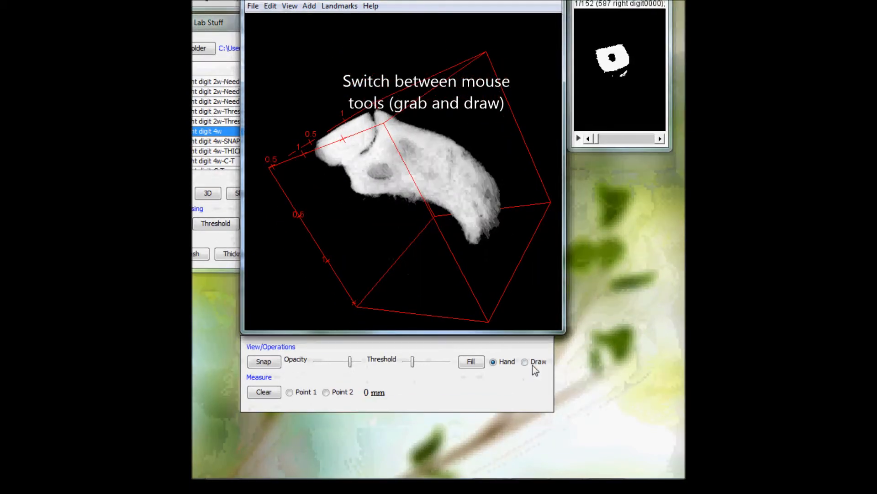
pyautogui.click(540, 378)
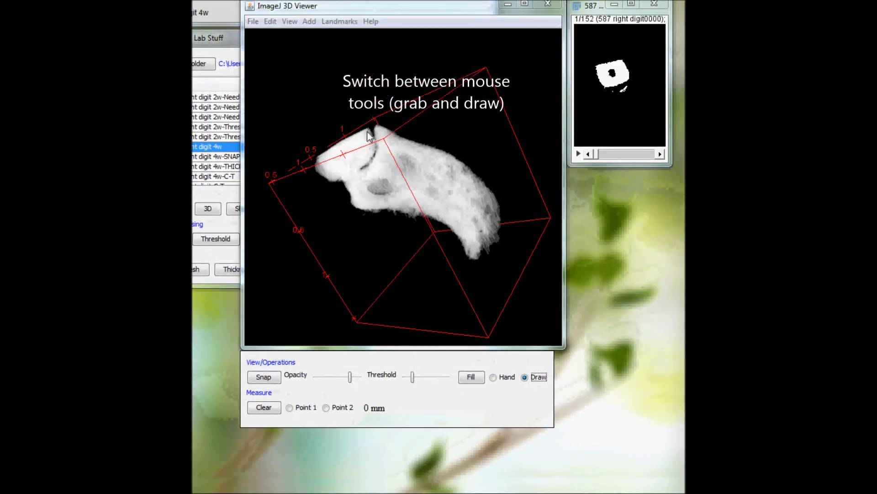
pyautogui.moveTo(372, 147); pyautogui.dragTo(378, 161)
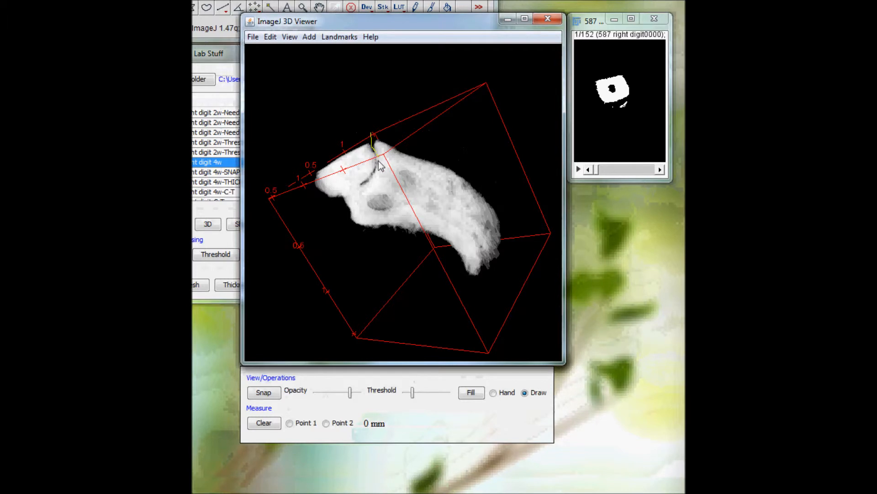
pyautogui.moveTo(335, 203)
pyautogui.mouseDown()
pyautogui.moveTo(302, 163)
pyautogui.moveTo(370, 135)
pyautogui.mouseUp()
pyautogui.click(471, 392)
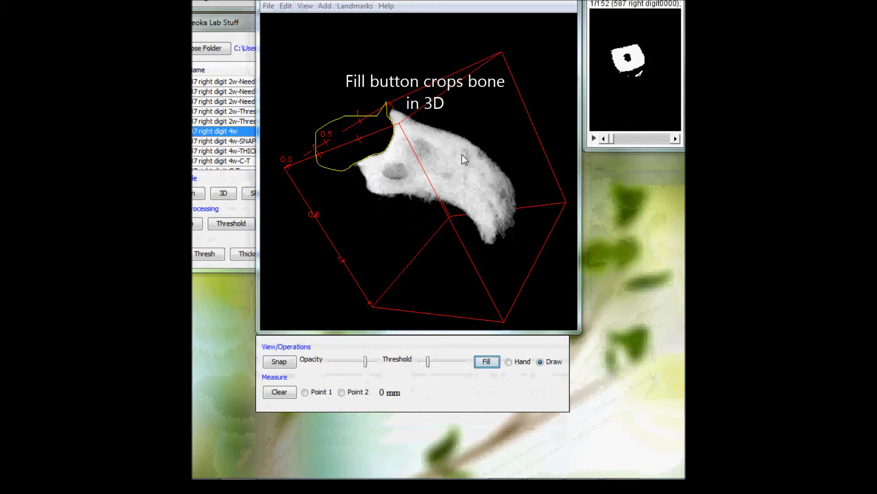
pyautogui.moveTo(611, 140); pyautogui.dragTo(638, 140)
pyautogui.moveTo(562, 160); pyautogui.dragTo(526, 160)
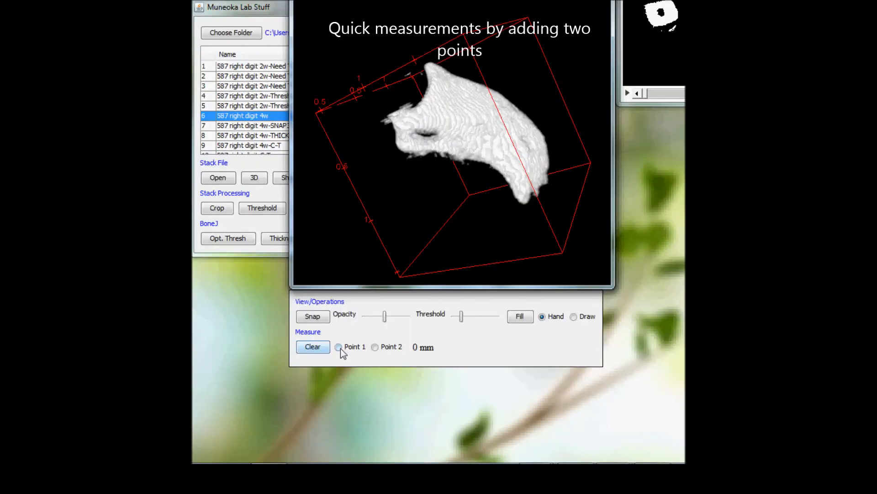
# Measure the bone's length with point 1 on its tip and point 2 on the joint face, checking both points from the side
pyautogui.click(339, 347)
pyautogui.click(511, 149)
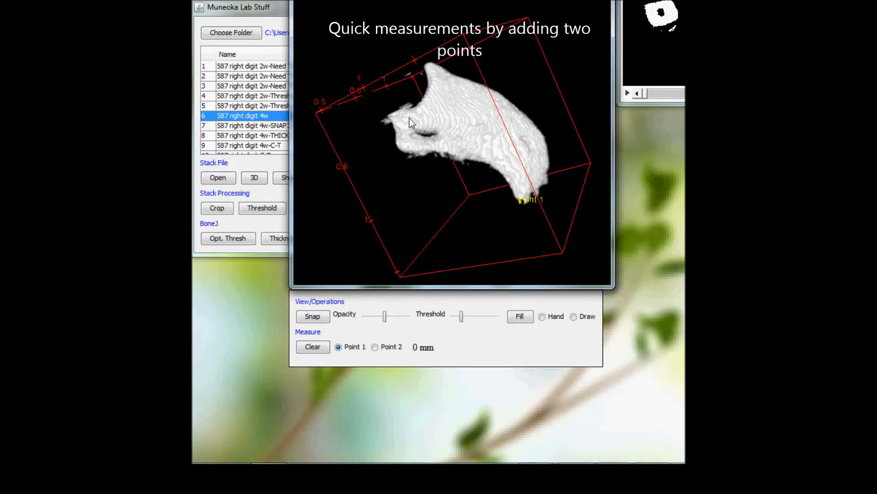
pyautogui.click(542, 317)
pyautogui.moveTo(424, 130); pyautogui.dragTo(468, 178)
pyautogui.click(374, 347)
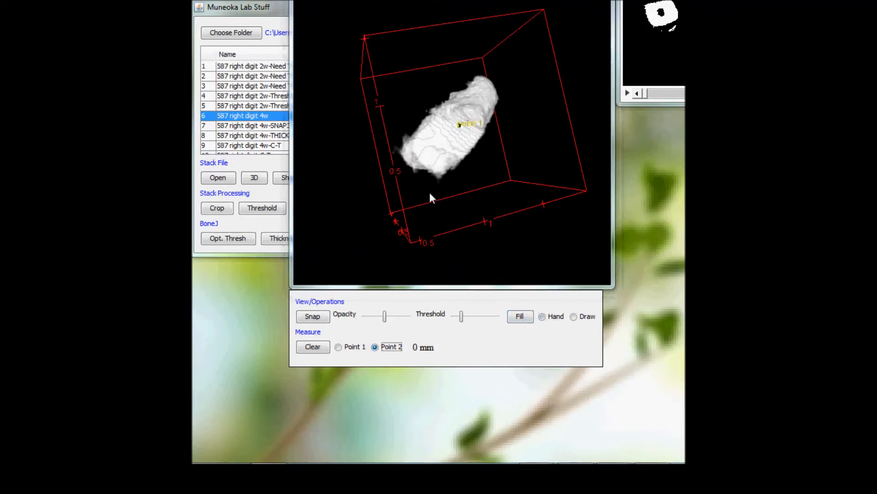
pyautogui.click(456, 131)
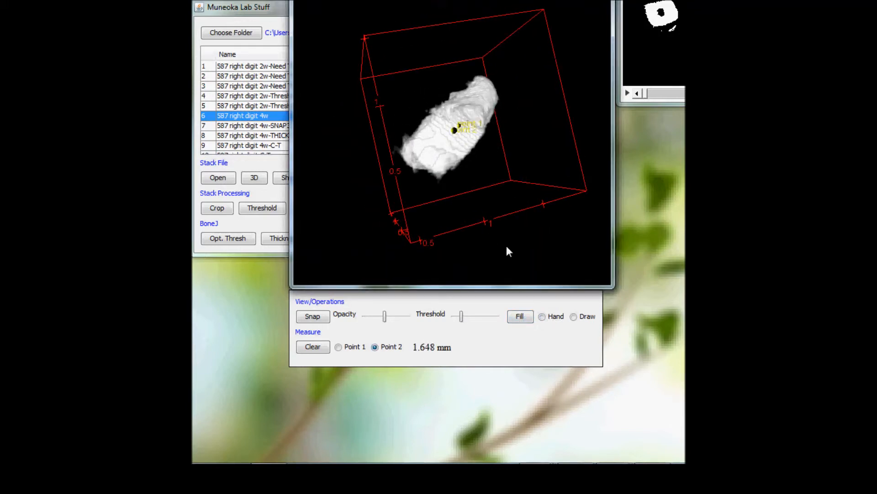
pyautogui.click(550, 321)
pyautogui.moveTo(455, 139); pyautogui.dragTo(407, 105)
pyautogui.moveTo(406, 148); pyautogui.dragTo(404, 139)
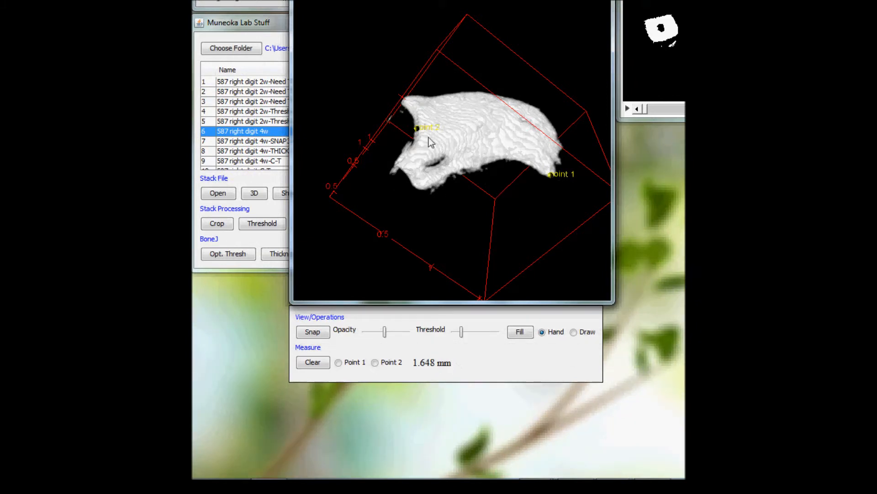
pyautogui.moveTo(448, 150)
pyautogui.mouseDown()
pyautogui.moveTo(453, 130)
pyautogui.moveTo(436, 141)
pyautogui.mouseUp()
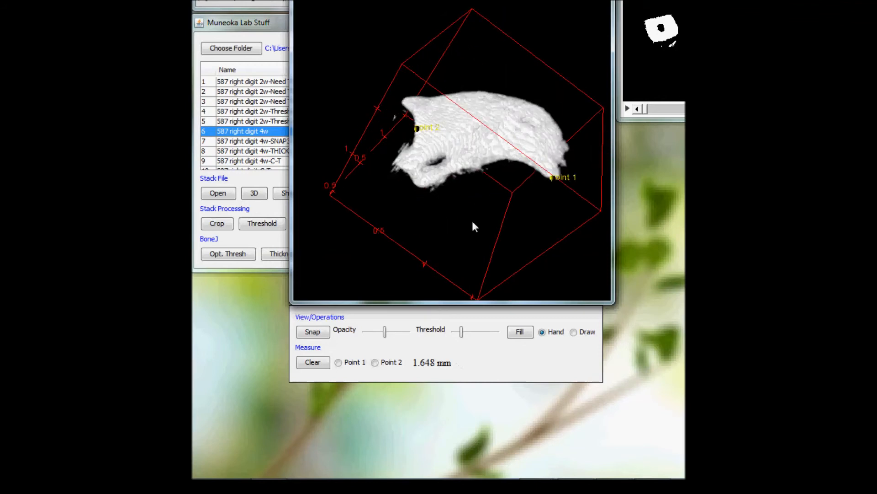
# Remeasure with point 2 on the upper surface near the tip and point 1 on the middle of the side, and clear both points
pyautogui.click(374, 362)
pyautogui.click(490, 113)
pyautogui.moveTo(490, 129); pyautogui.dragTo(531, 159)
pyautogui.moveTo(447, 134); pyautogui.dragTo(474, 133)
pyautogui.moveTo(420, 151); pyautogui.dragTo(416, 152)
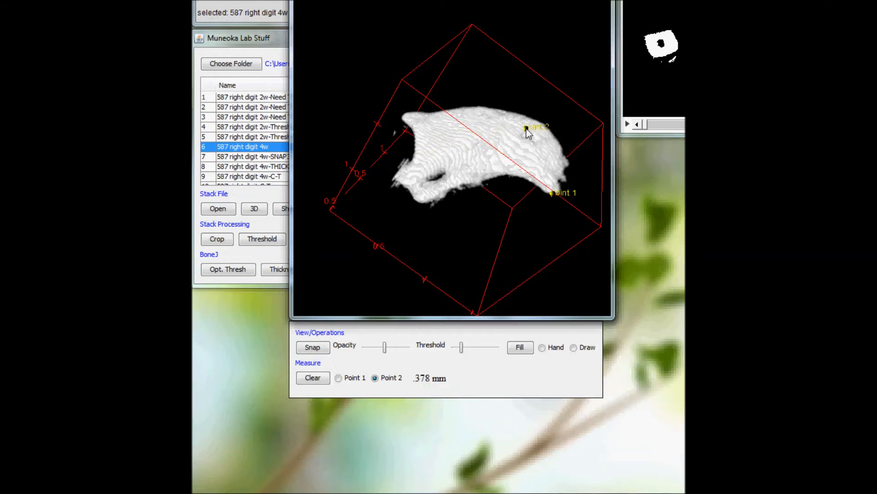
pyautogui.click(339, 377)
pyautogui.moveTo(446, 112); pyautogui.dragTo(420, 123)
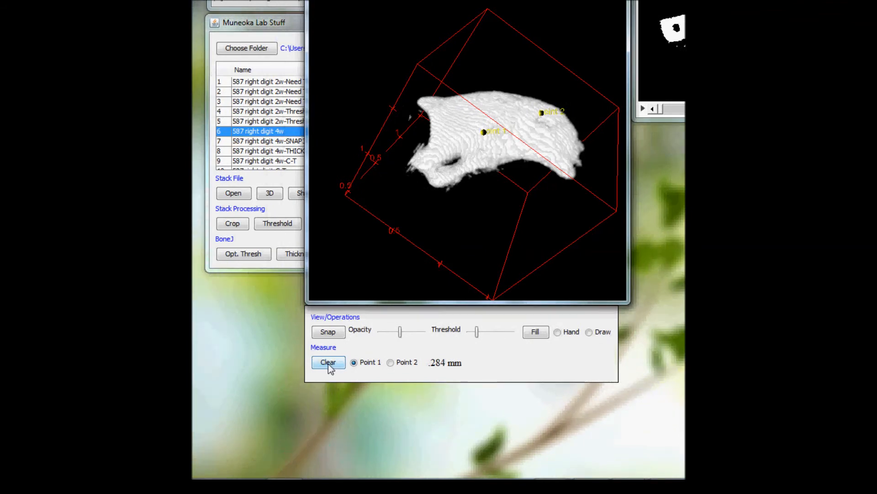
pyautogui.click(329, 362)
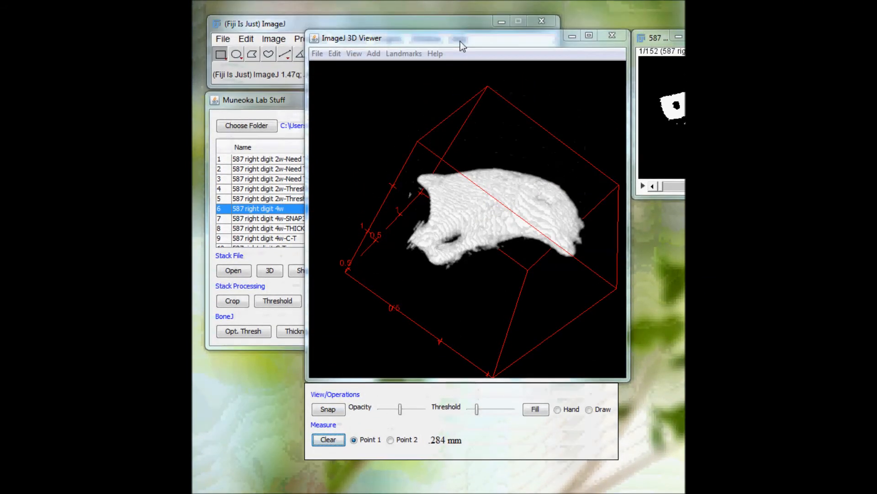
# Enter the note "Length .284 mm" for 587 right digit 4w and widen the stack list window to show the full note
pyautogui.moveTo(451, 90); pyautogui.dragTo(448, 330)
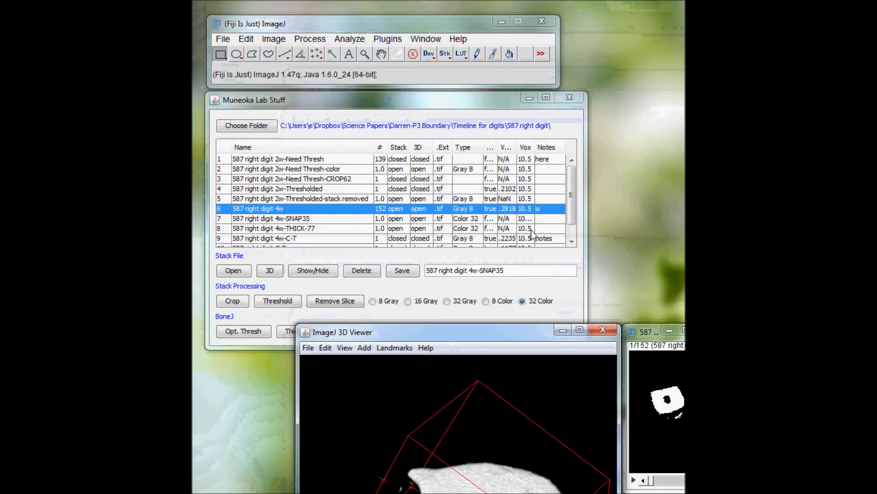
pyautogui.doubleClick(546, 211)
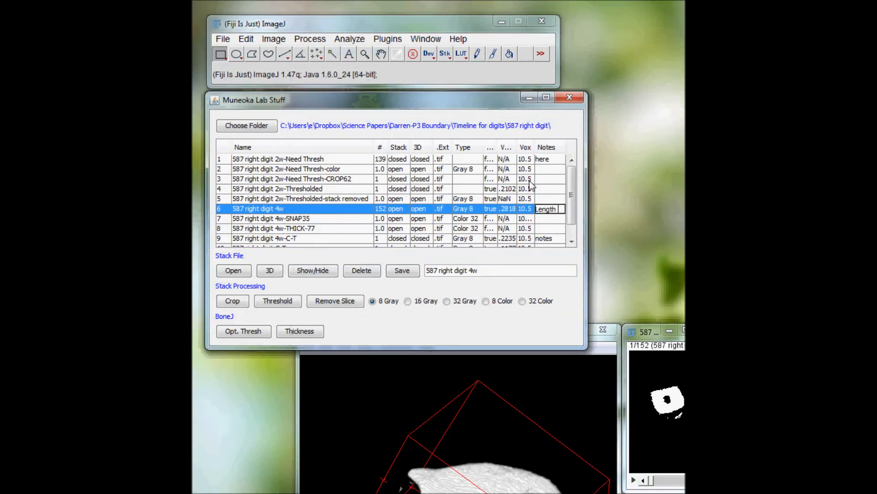
pyautogui.write('Length .2')
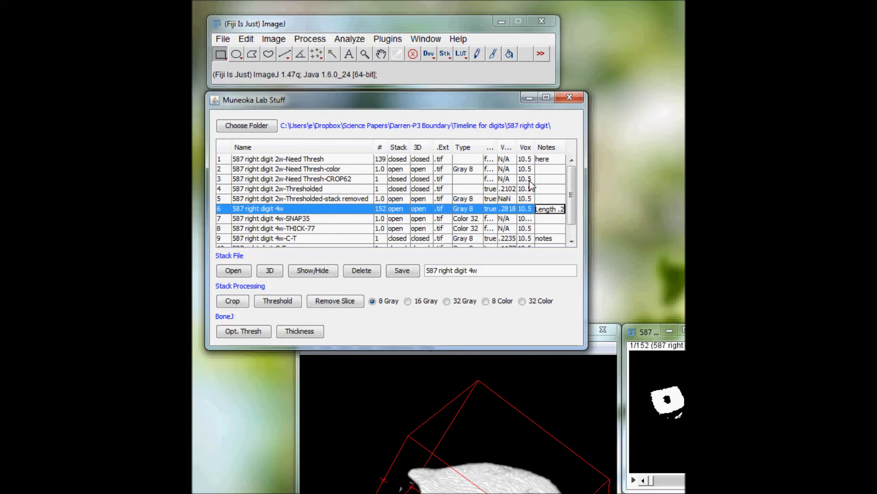
pyautogui.press('Return')
pyautogui.moveTo(587, 235)
pyautogui.mouseDown()
pyautogui.moveTo(614, 235)
pyautogui.moveTo(600, 239)
pyautogui.mouseUp()
pyautogui.moveTo(396, 107); pyautogui.dragTo(412, 113)
pyautogui.moveTo(352, 112); pyautogui.dragTo(360, 117)
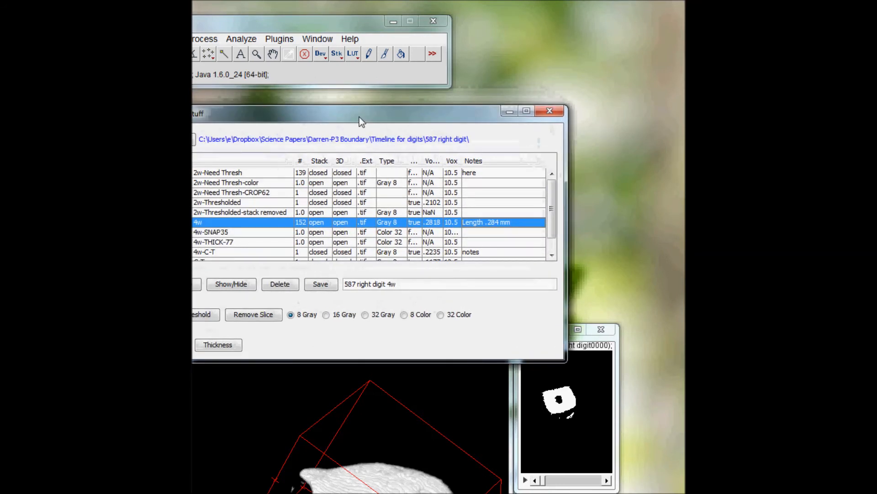